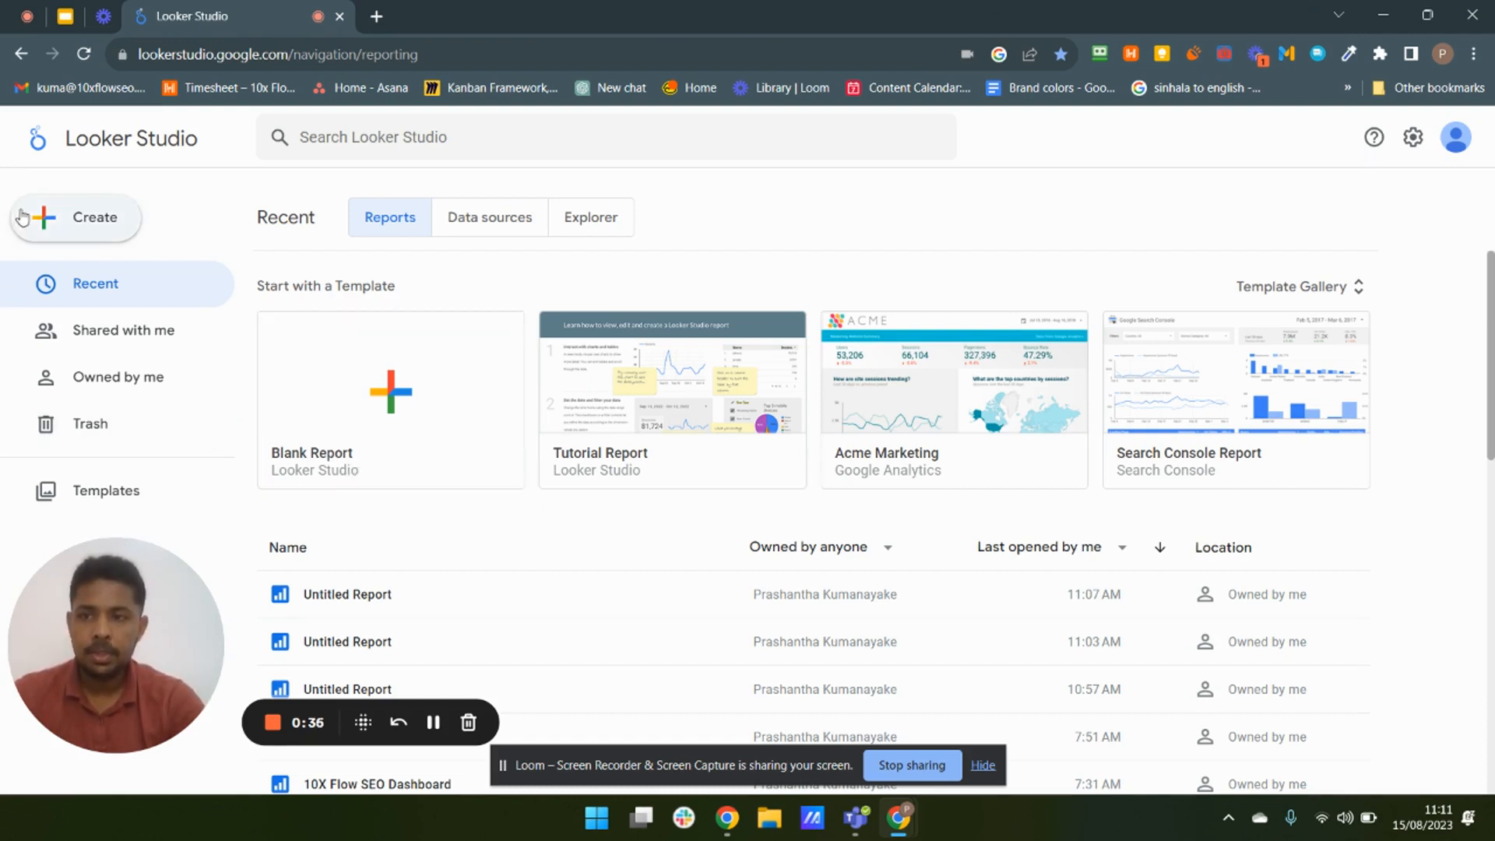
# - Open the Template Gallery and browse the available report templates
pyautogui.click(76, 236)
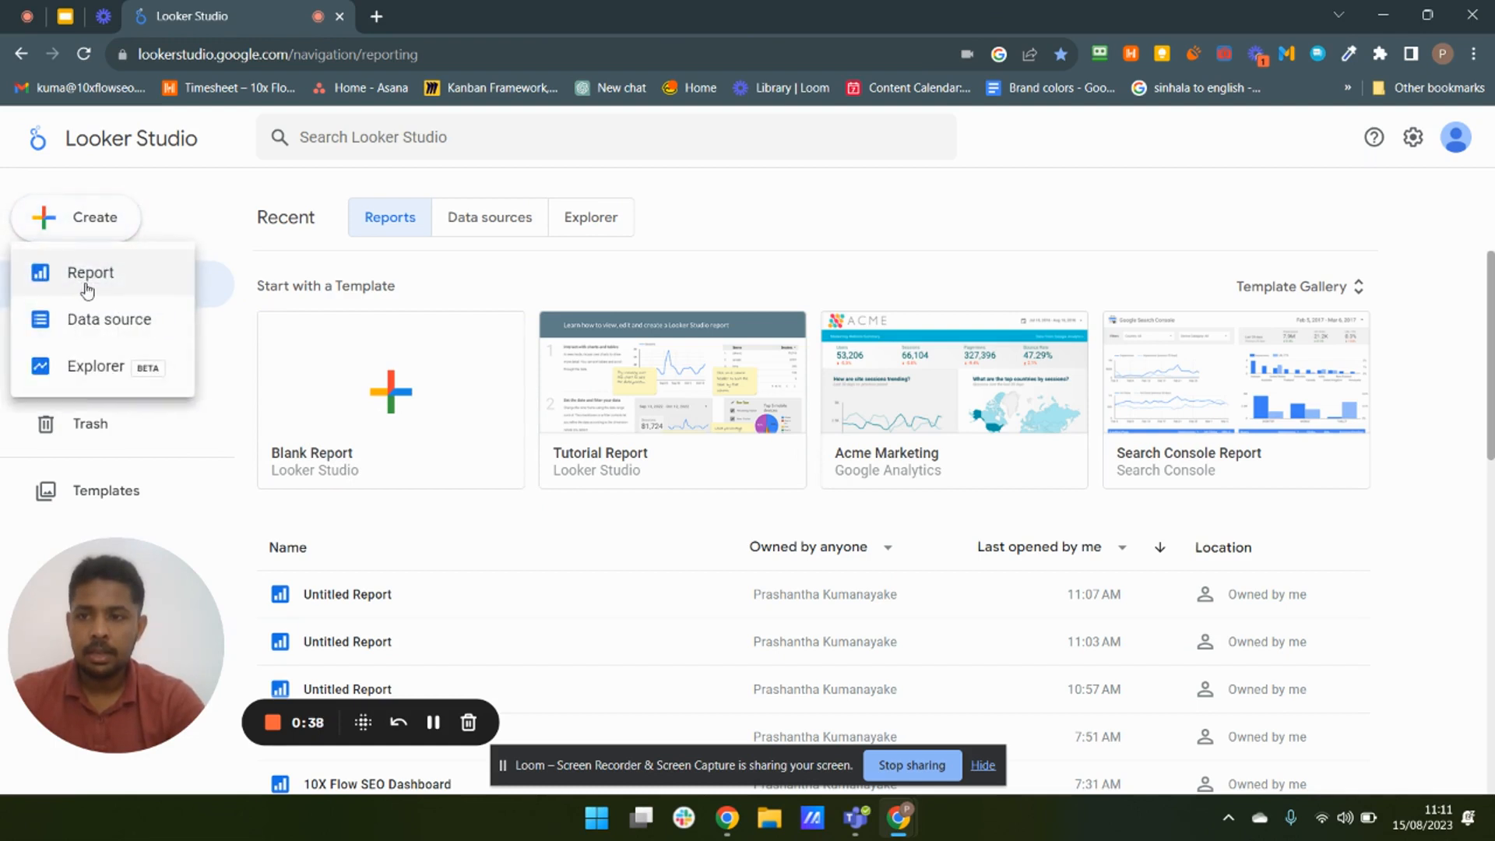
pyautogui.click(715, 209)
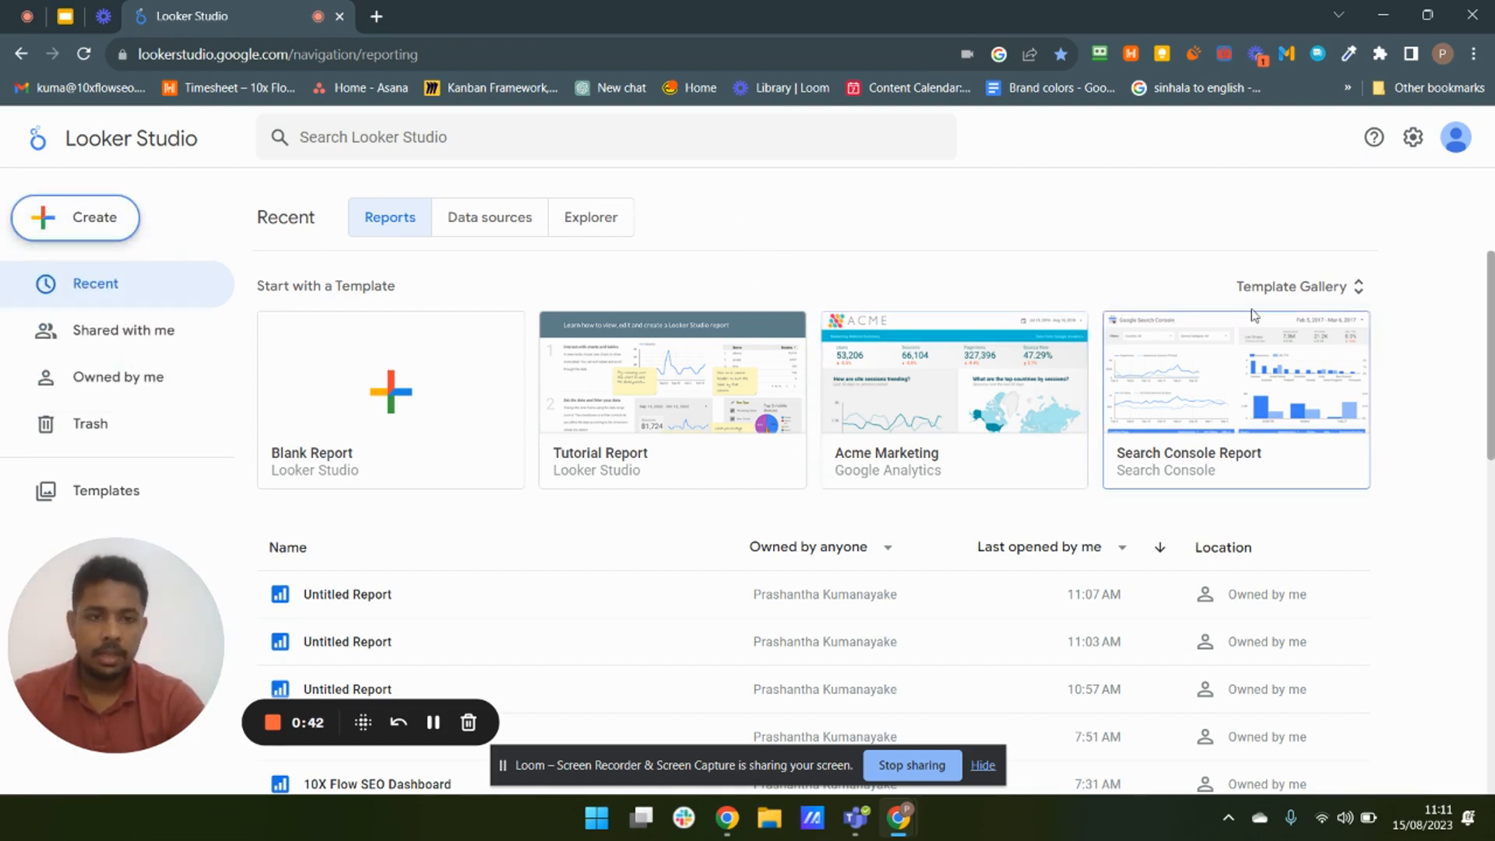
pyautogui.click(1291, 288)
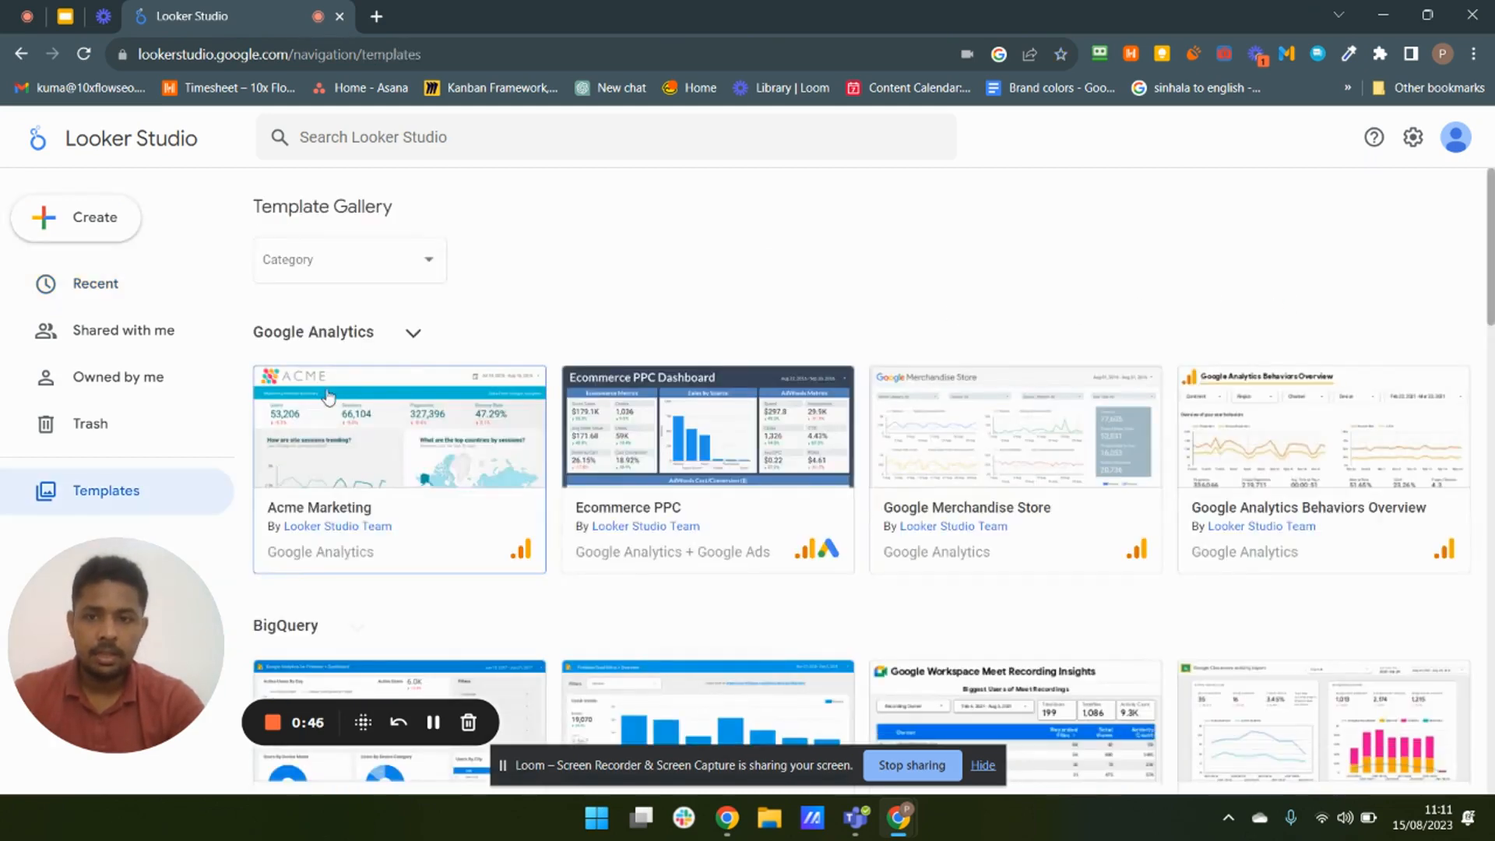
pyautogui.scroll(-10, 377, 460)
pyautogui.scroll(-12, 467, 366)
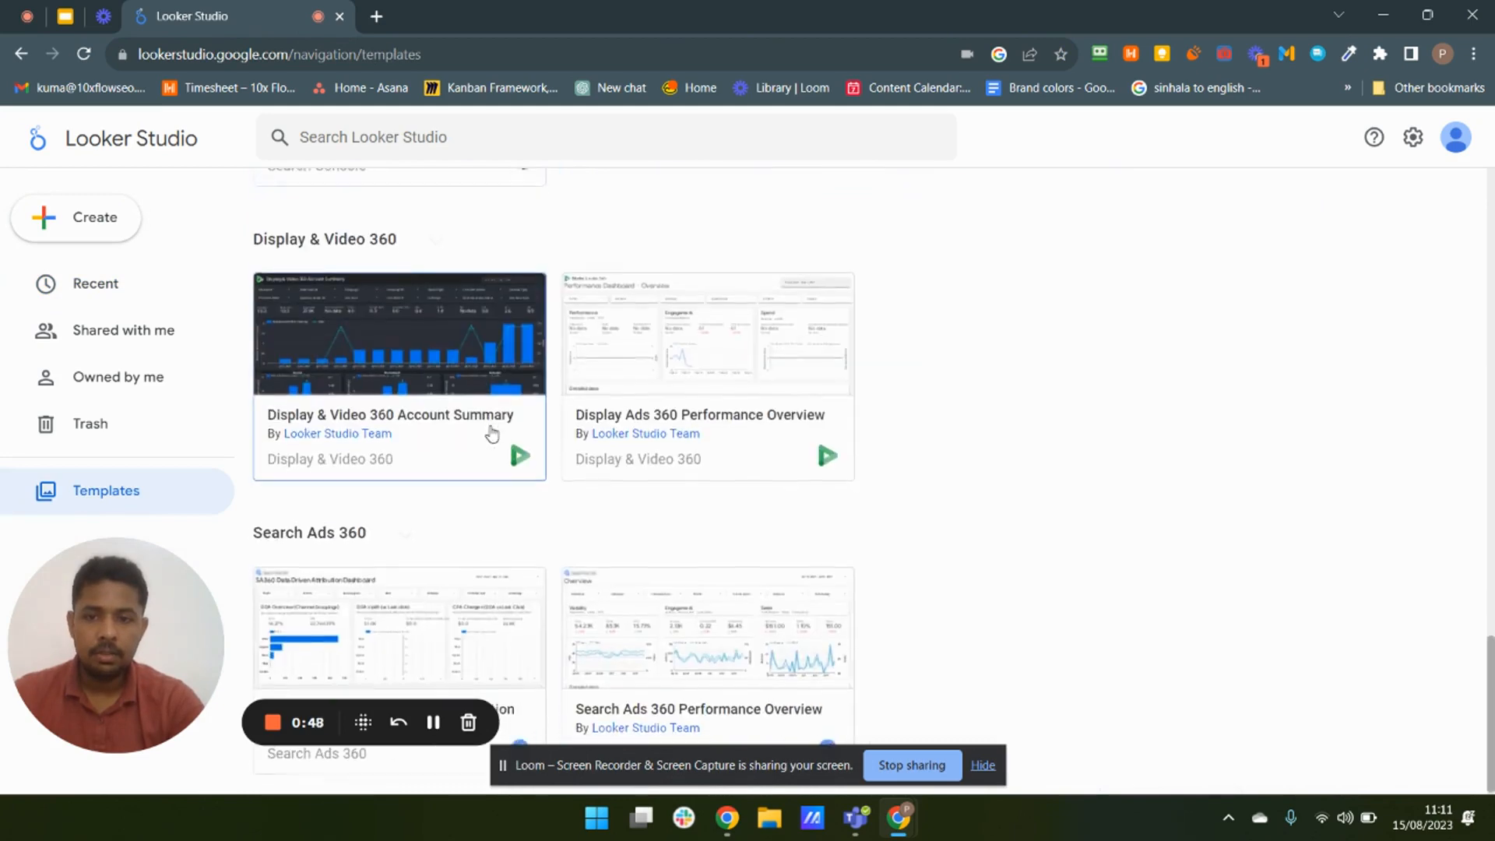
pyautogui.scroll(6, 487, 436)
pyautogui.scroll(10, 481, 465)
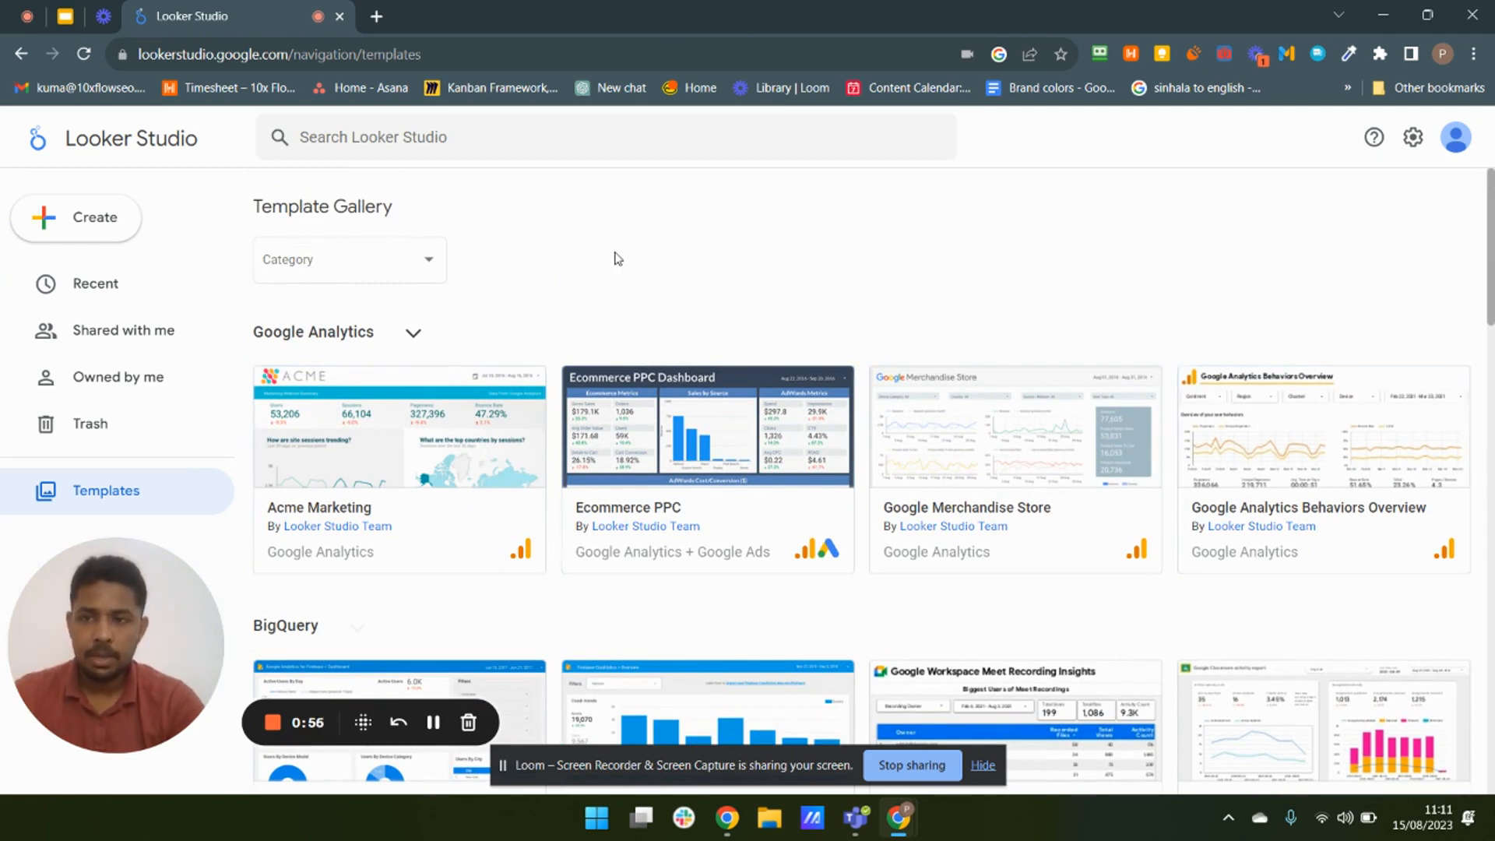
# - Create a new blank report
pyautogui.click(87, 221)
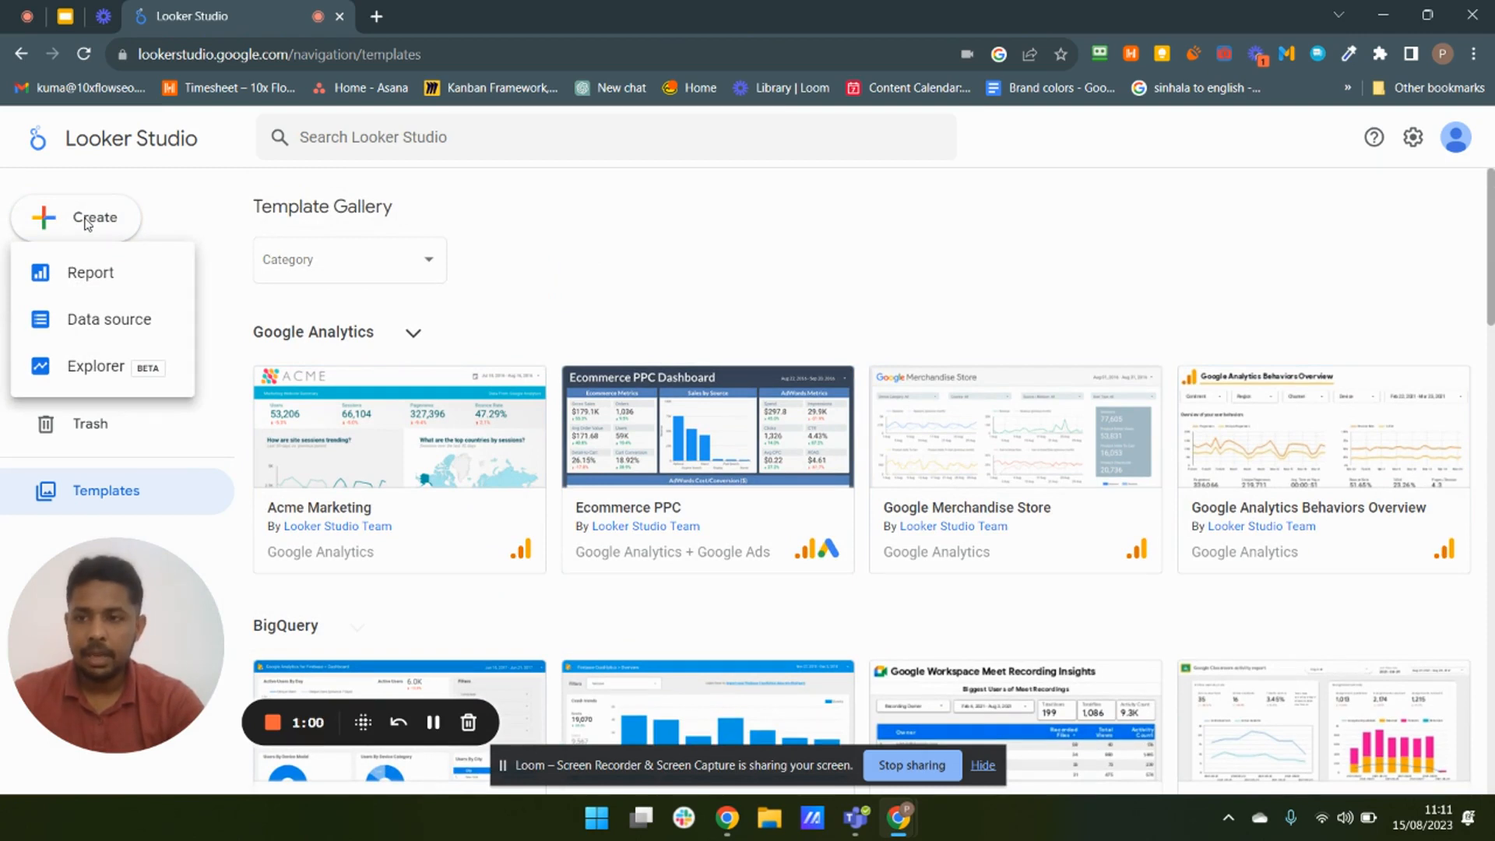
pyautogui.click(60, 282)
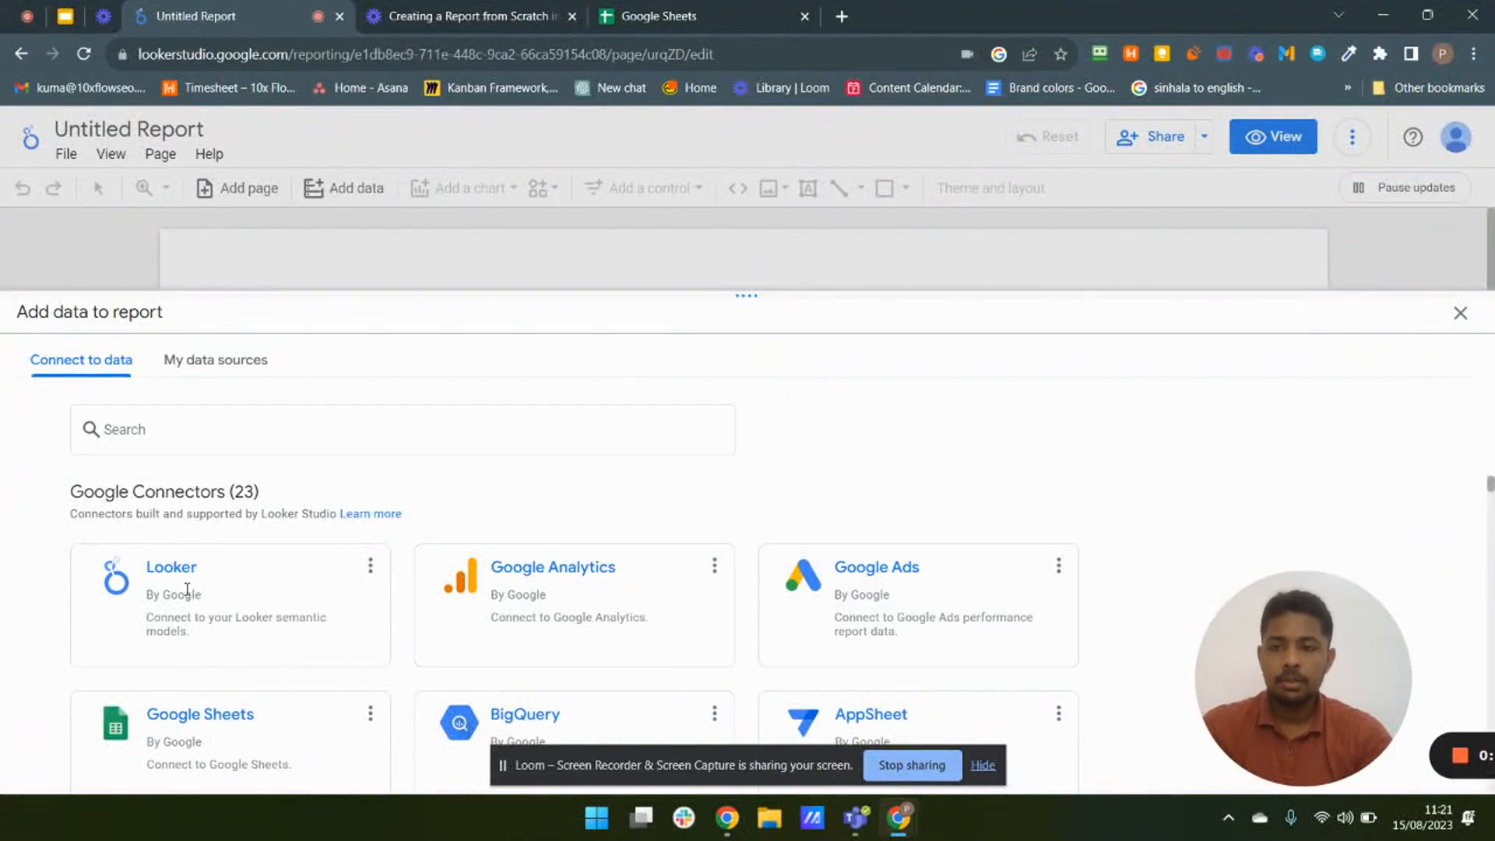
pyautogui.click(188, 427)
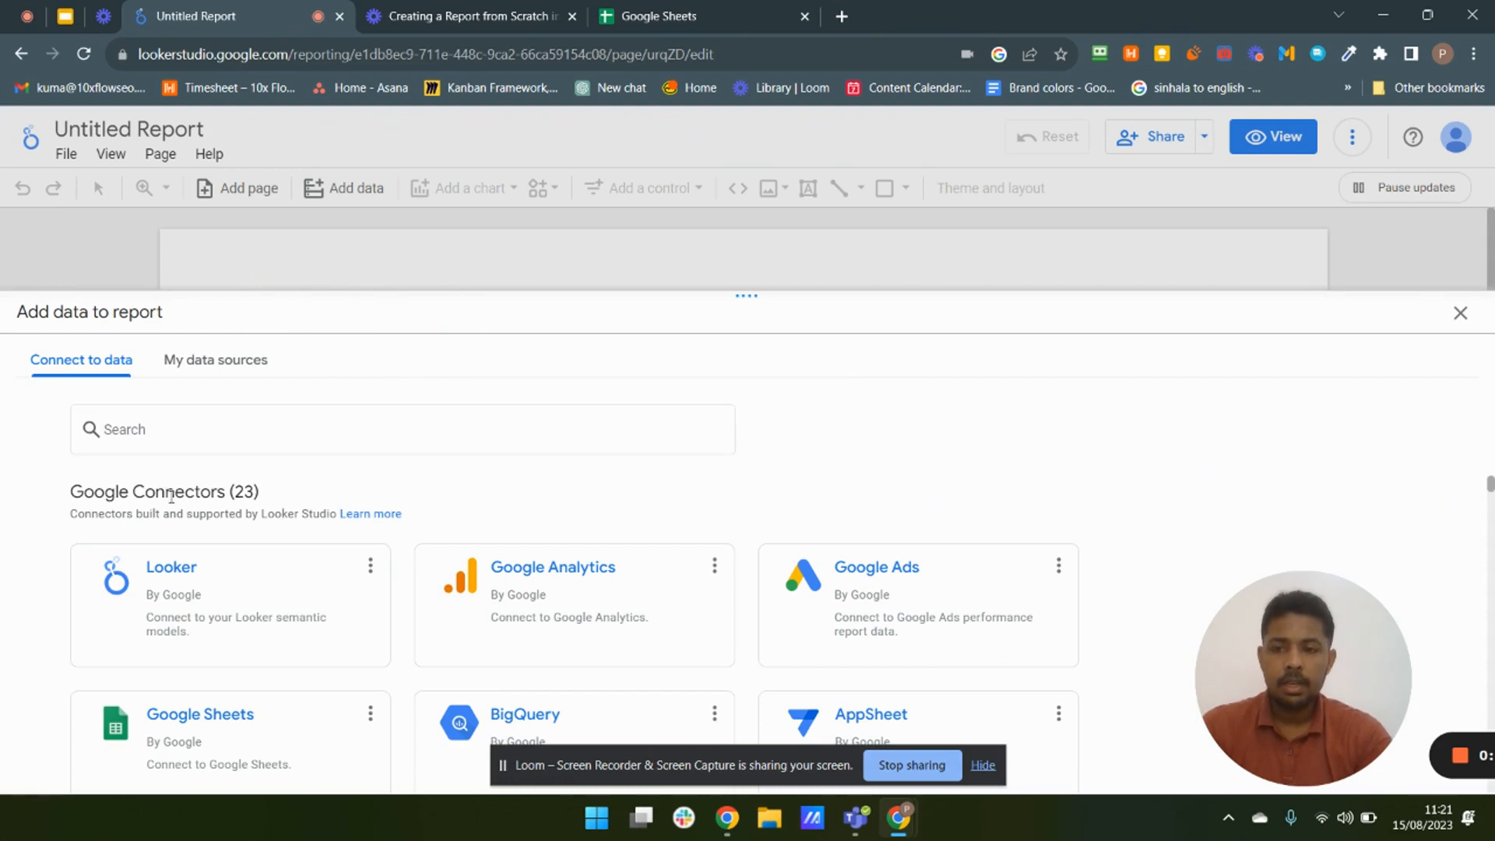
# - Browse the Google and partner connectors offered for adding data to the report
pyautogui.scroll(-2, 125, 499)
pyautogui.scroll(2, 109, 506)
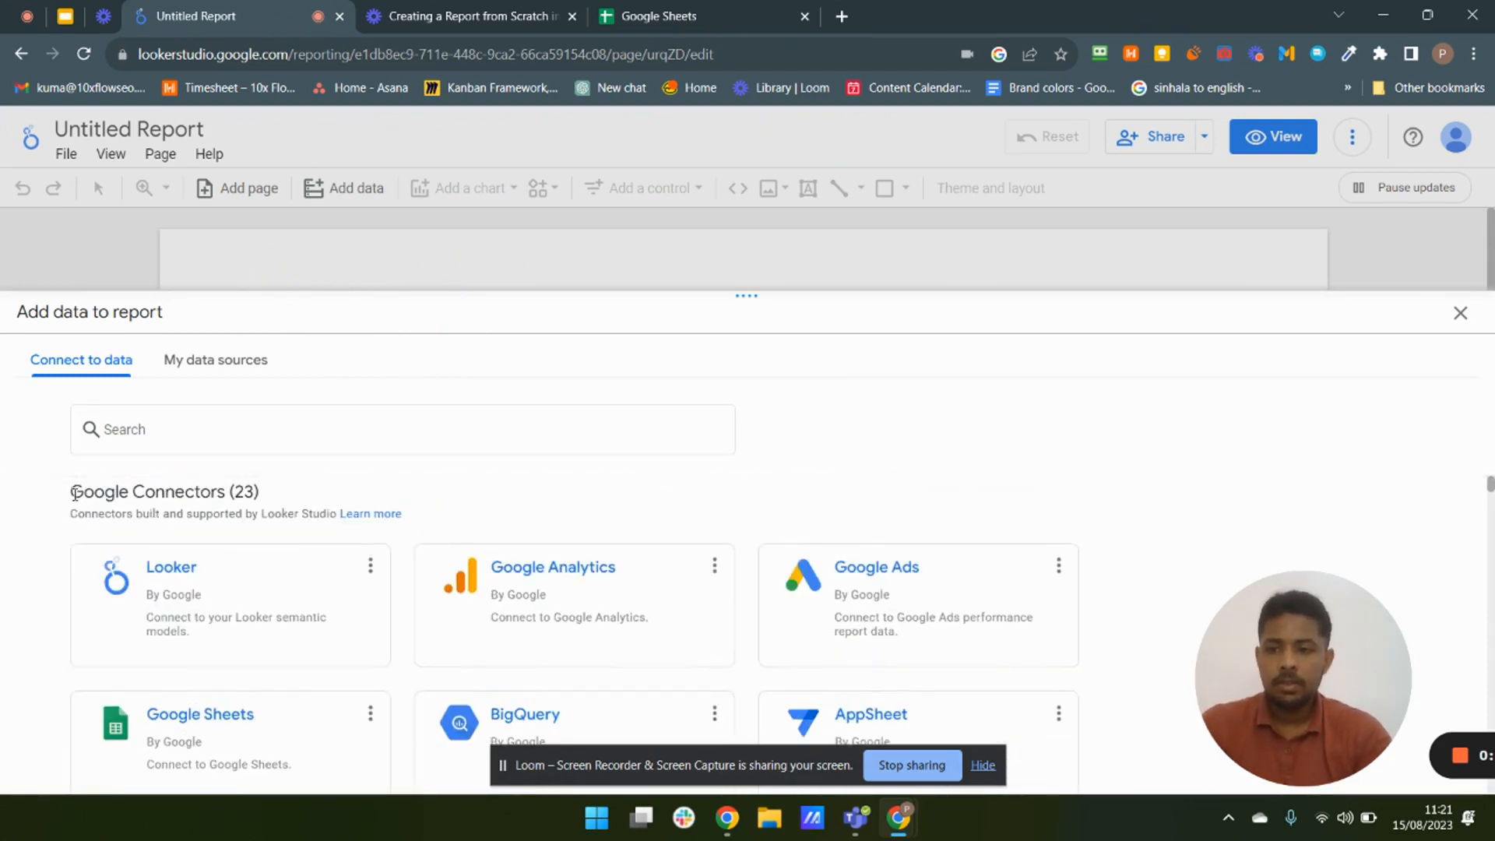
pyautogui.moveTo(74, 493); pyautogui.dragTo(263, 503)
pyautogui.click(242, 492)
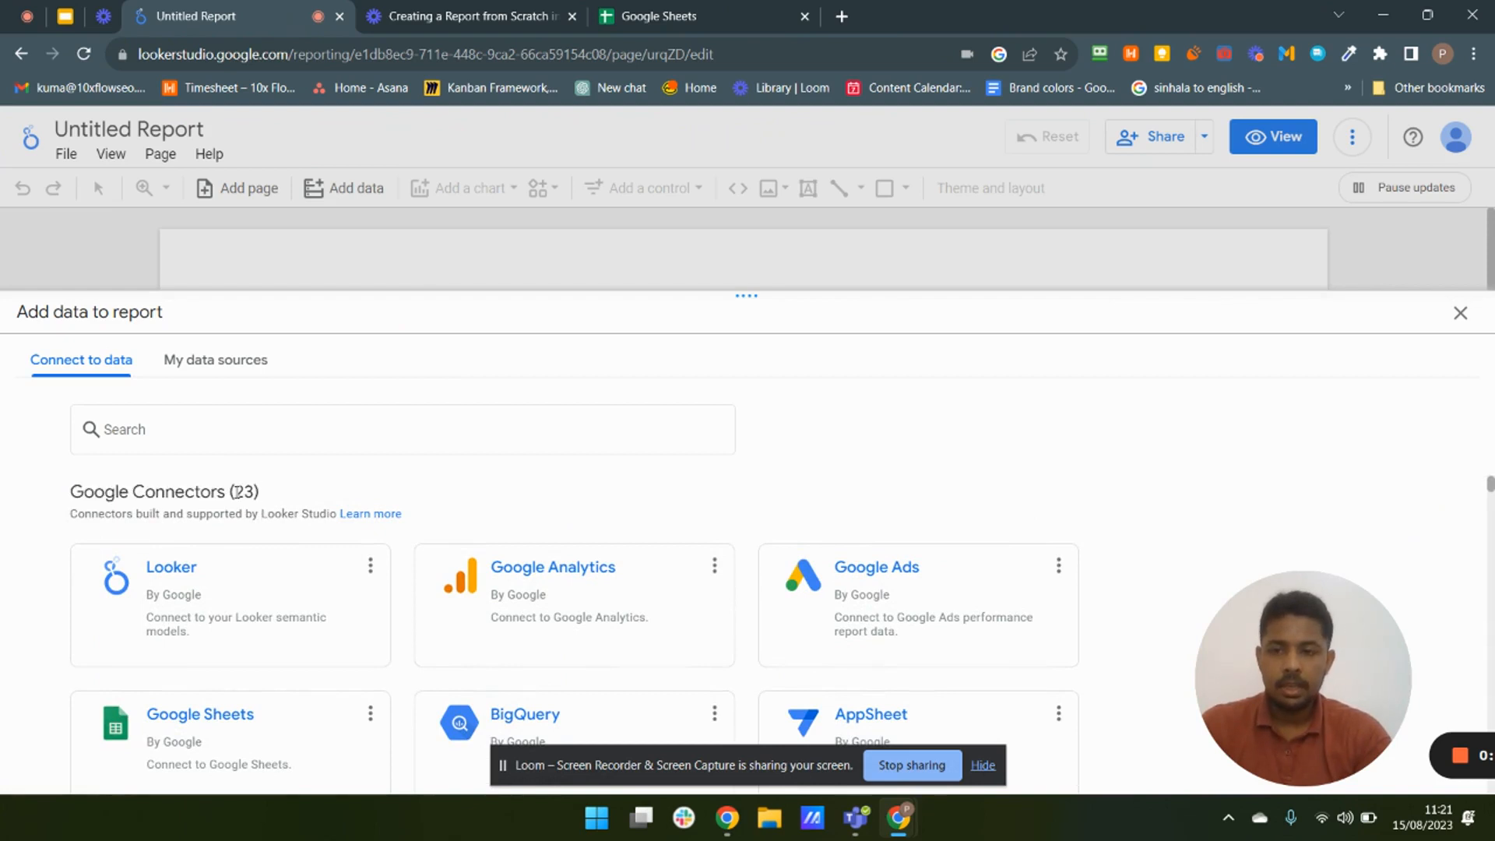
pyautogui.scroll(-15, 363, 611)
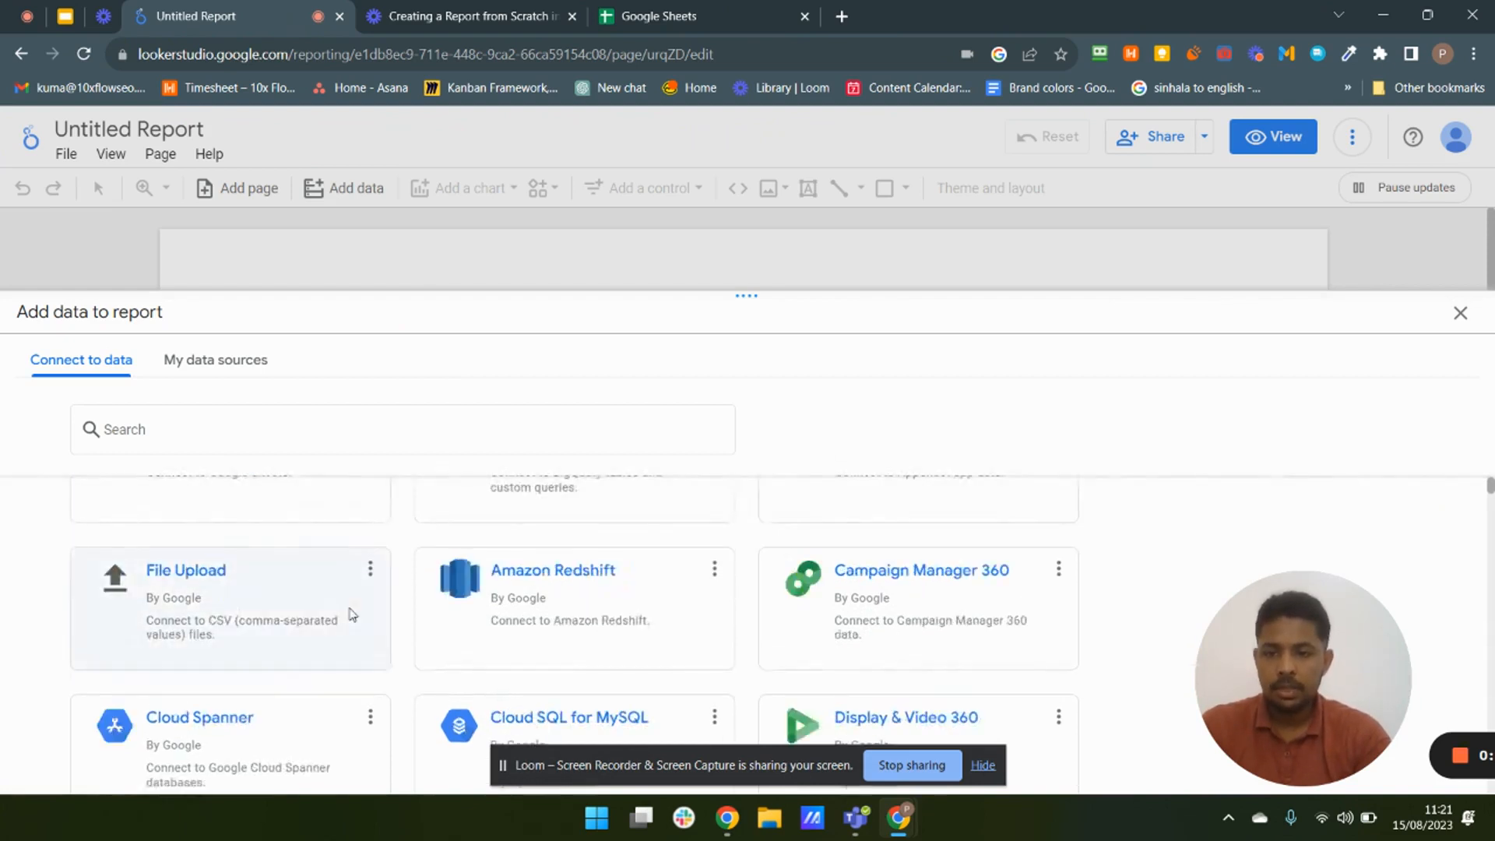
pyautogui.scroll(-2, 450, 621)
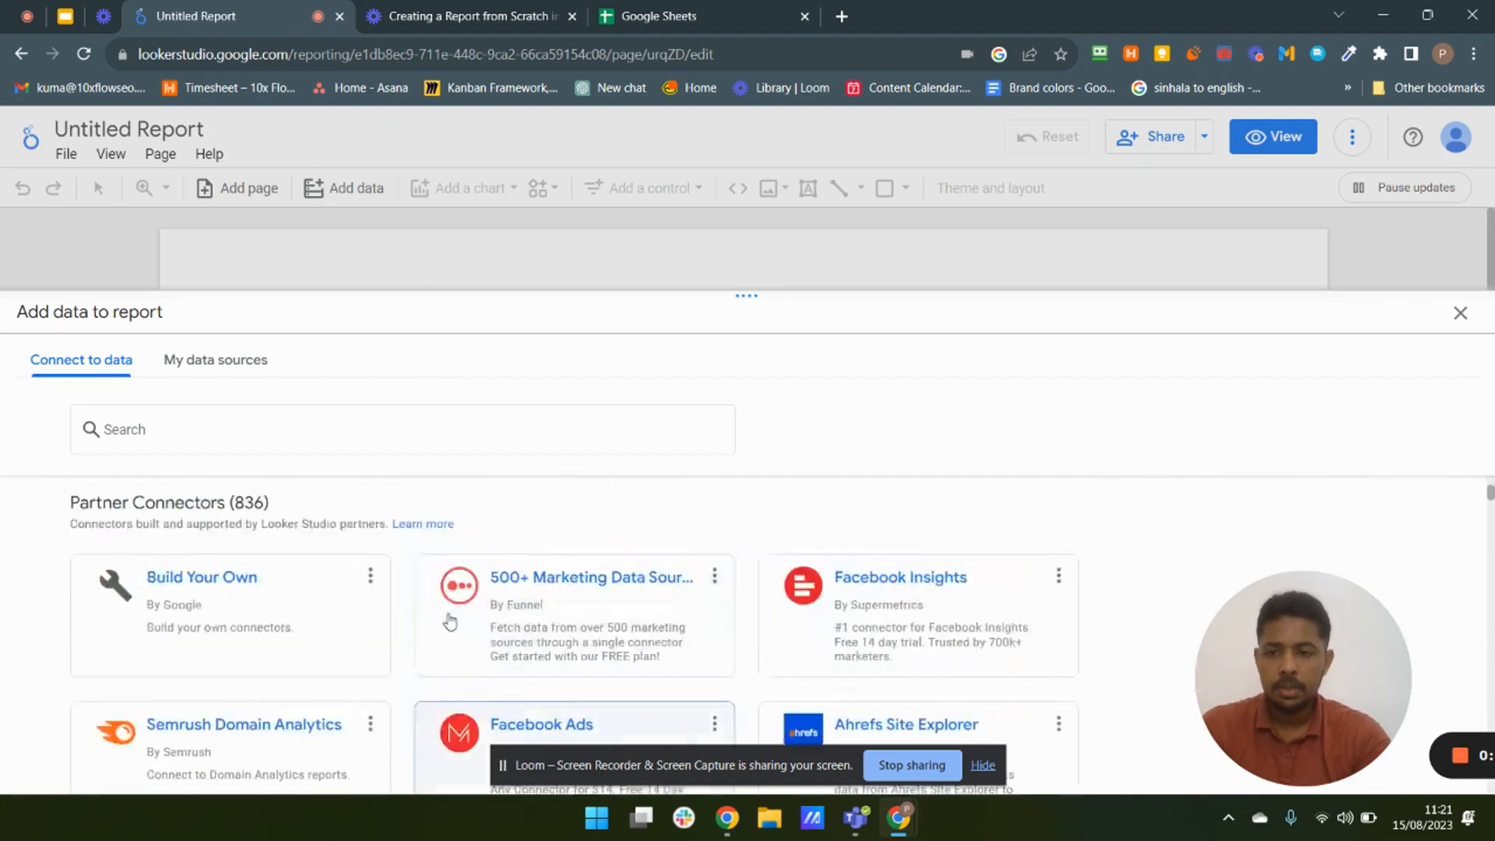
pyautogui.scroll(1, 294, 595)
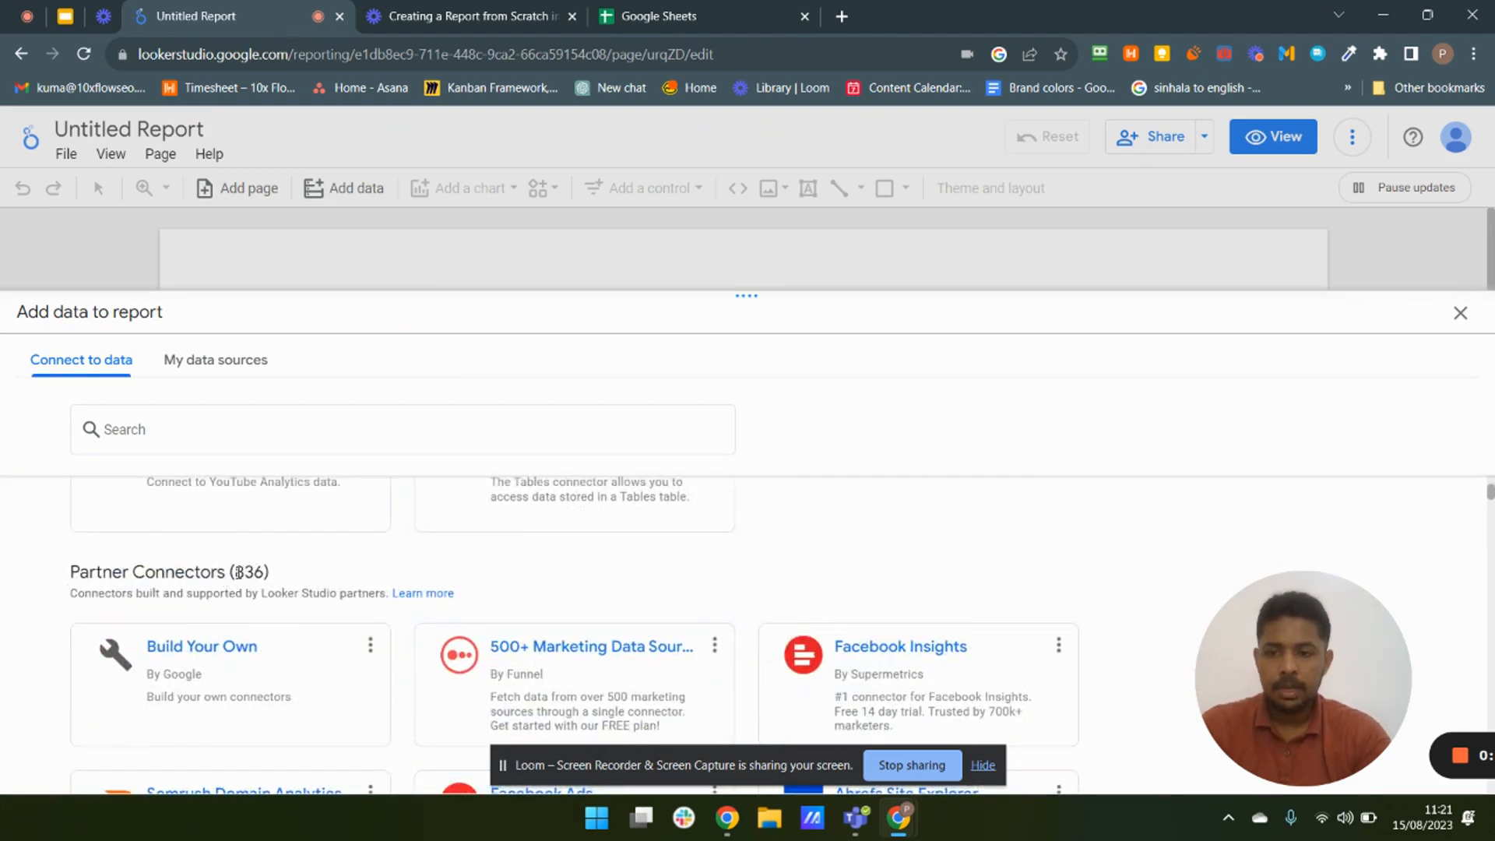
pyautogui.moveTo(235, 572); pyautogui.dragTo(259, 572)
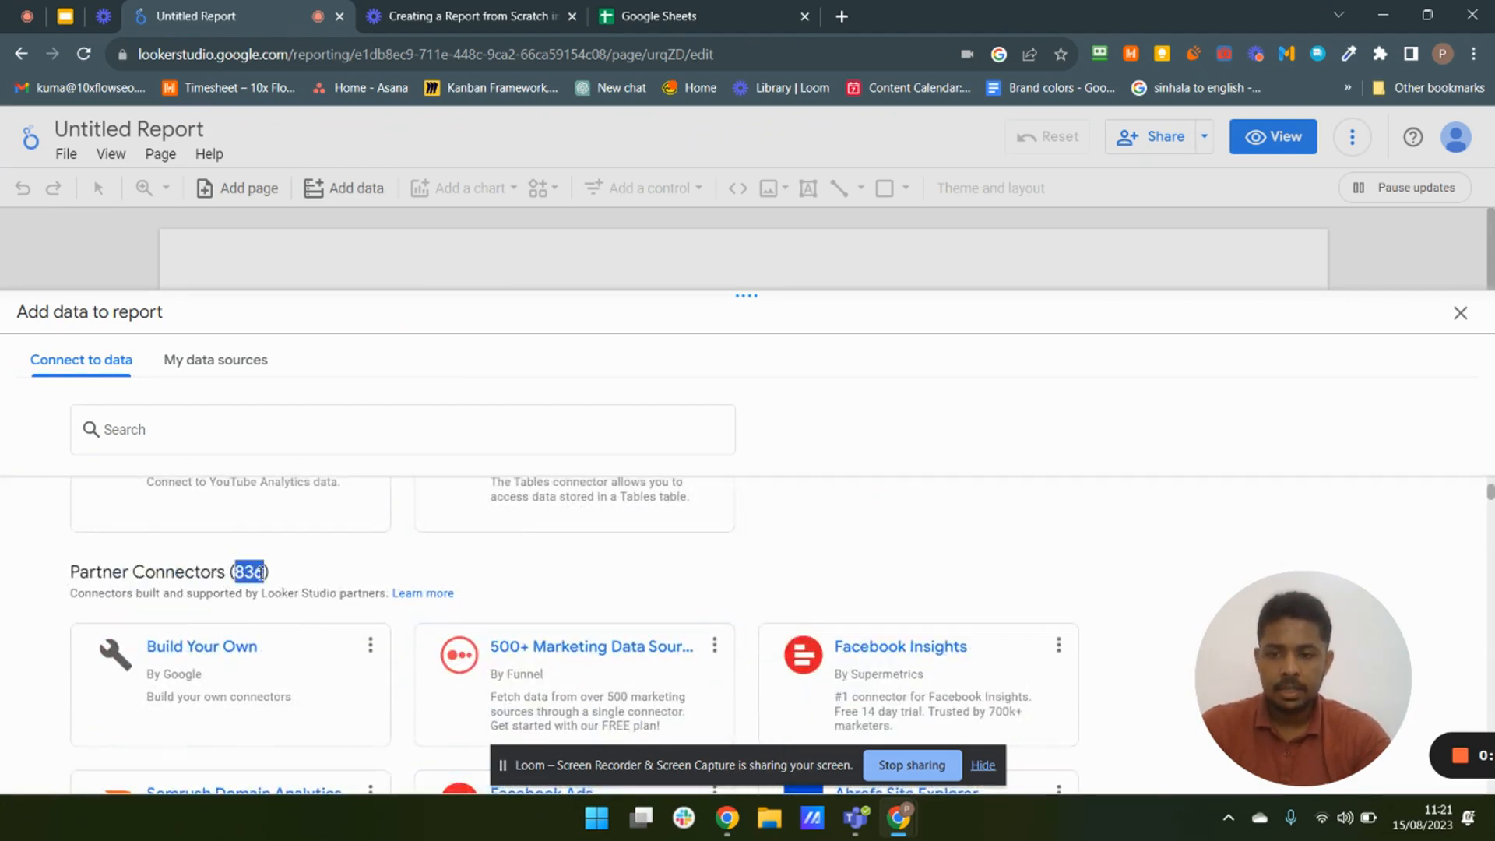
pyautogui.click(354, 573)
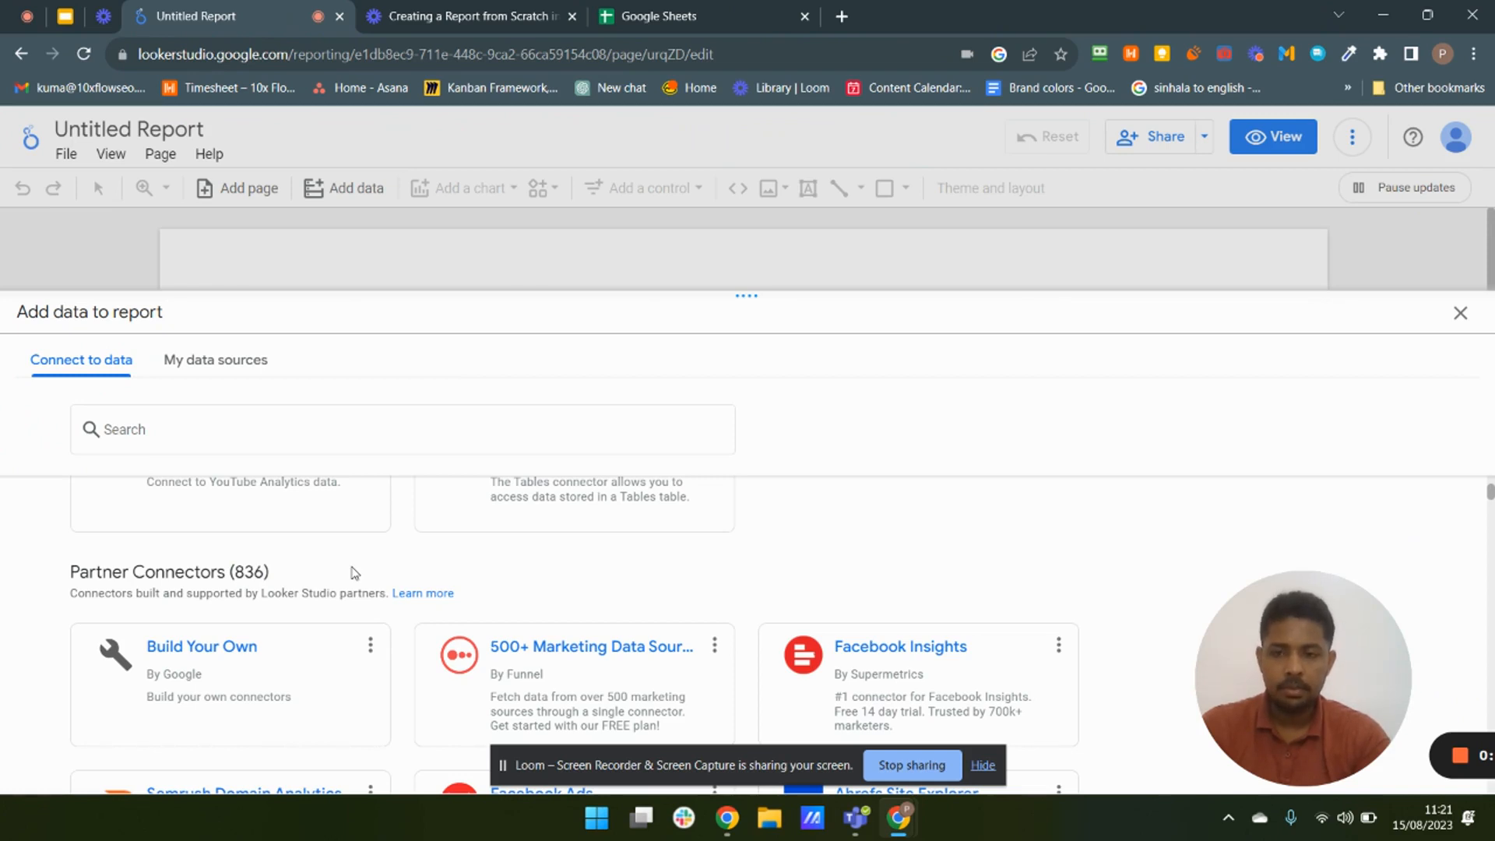
pyautogui.scroll(-3, 355, 573)
pyautogui.scroll(4, 355, 573)
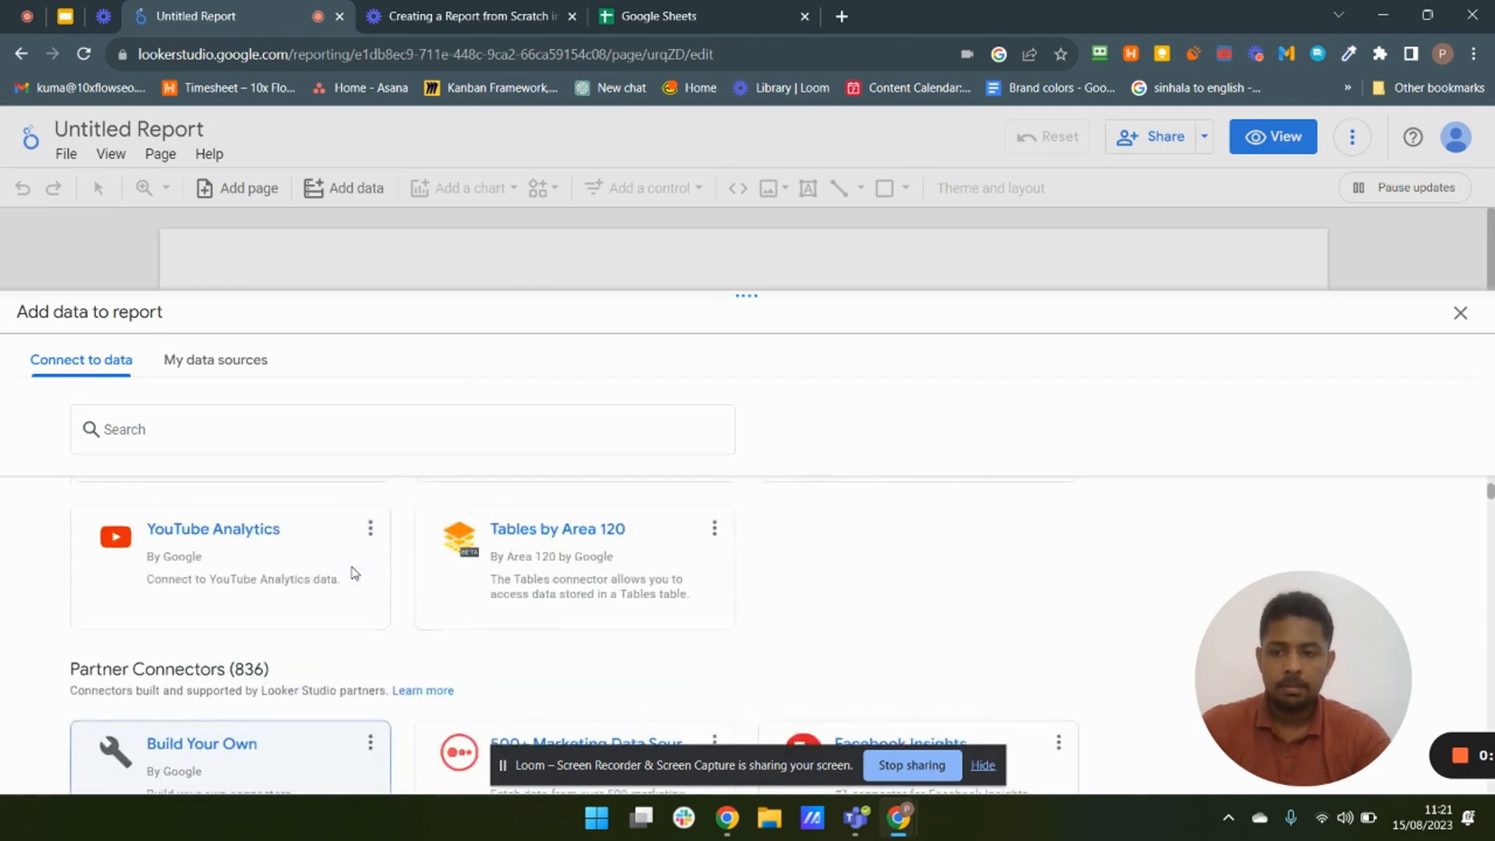
pyautogui.scroll(-3, 191, 631)
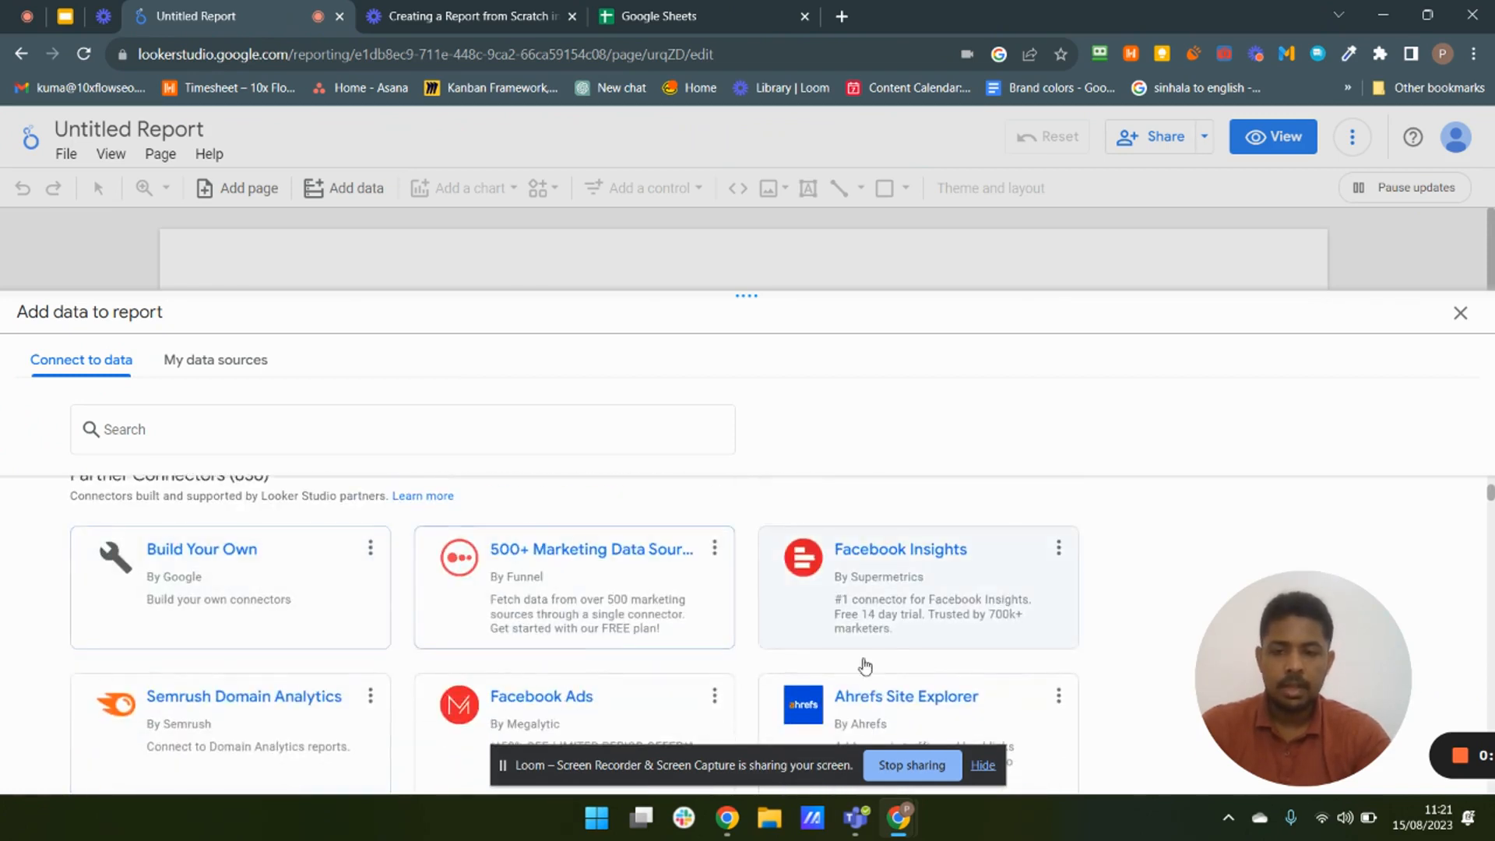
pyautogui.scroll(5, 219, 612)
pyautogui.scroll(3, 327, 561)
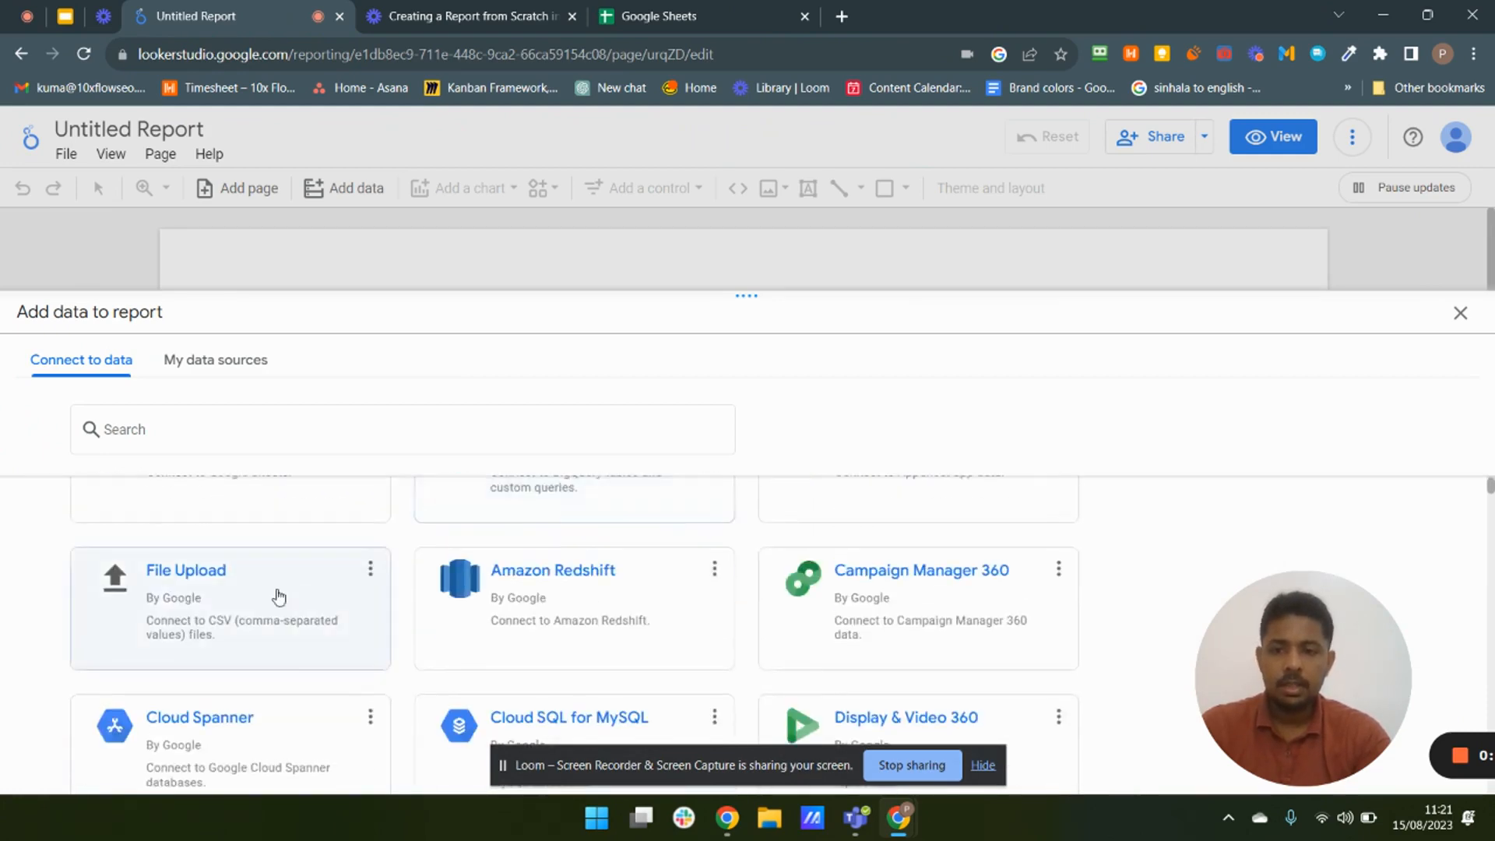
pyautogui.scroll(3, 159, 583)
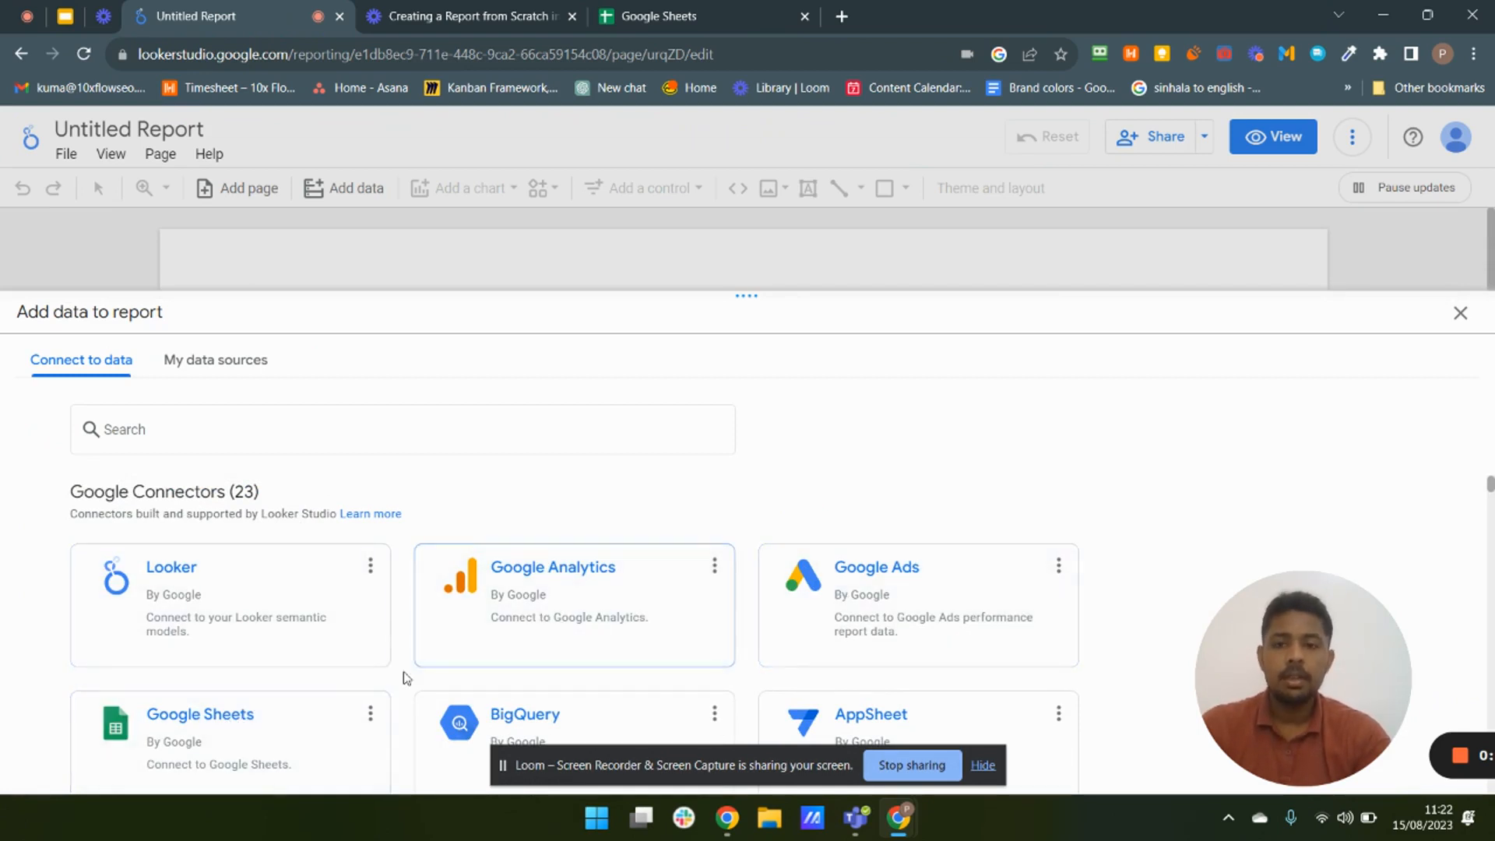
pyautogui.scroll(-1, 260, 733)
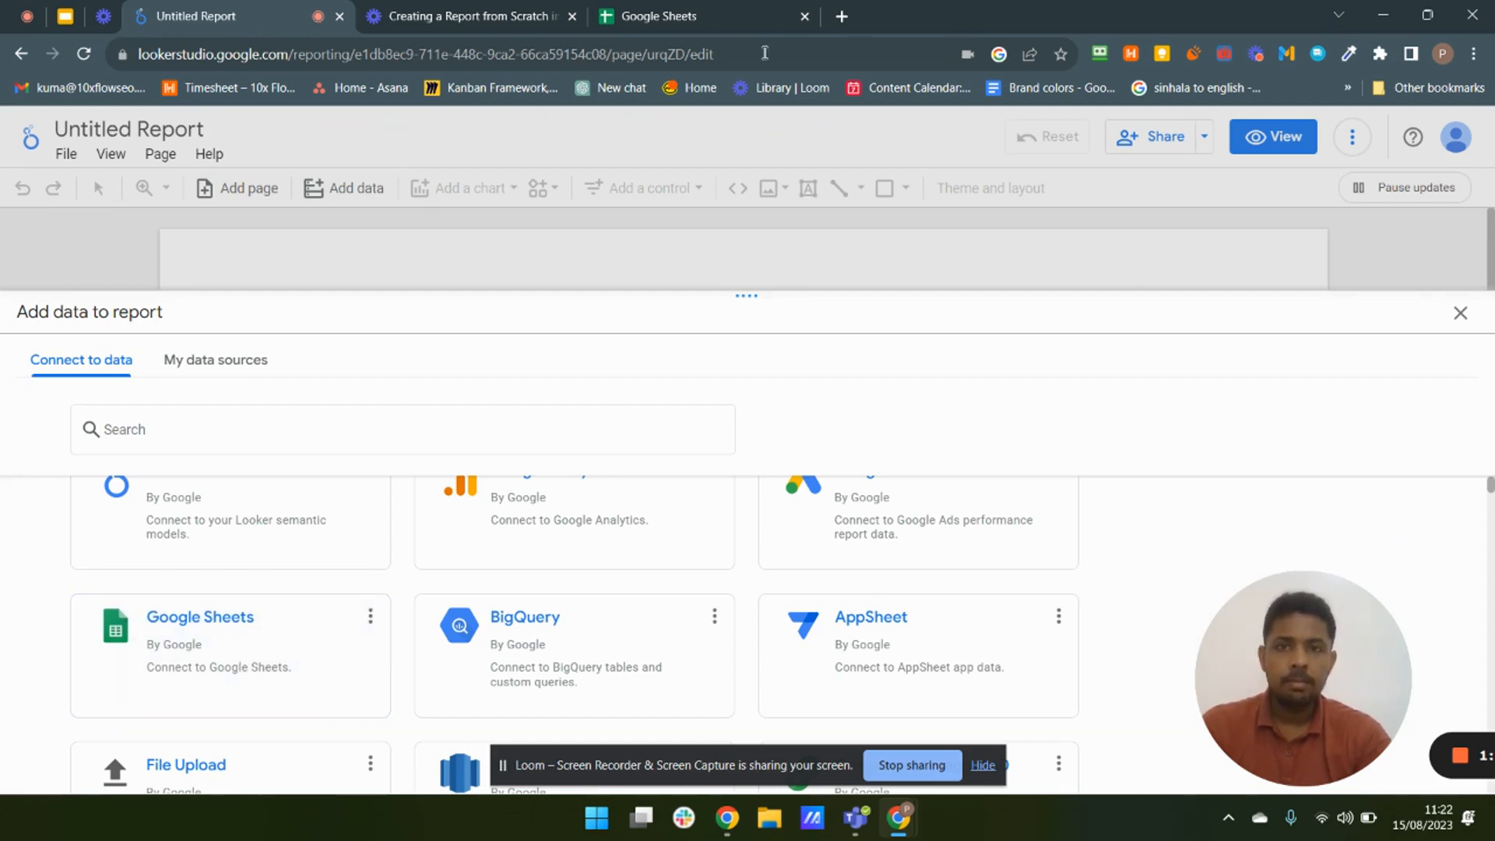
# - Switch to Google Sheets and create a blank spreadsheet
pyautogui.click(670, 29)
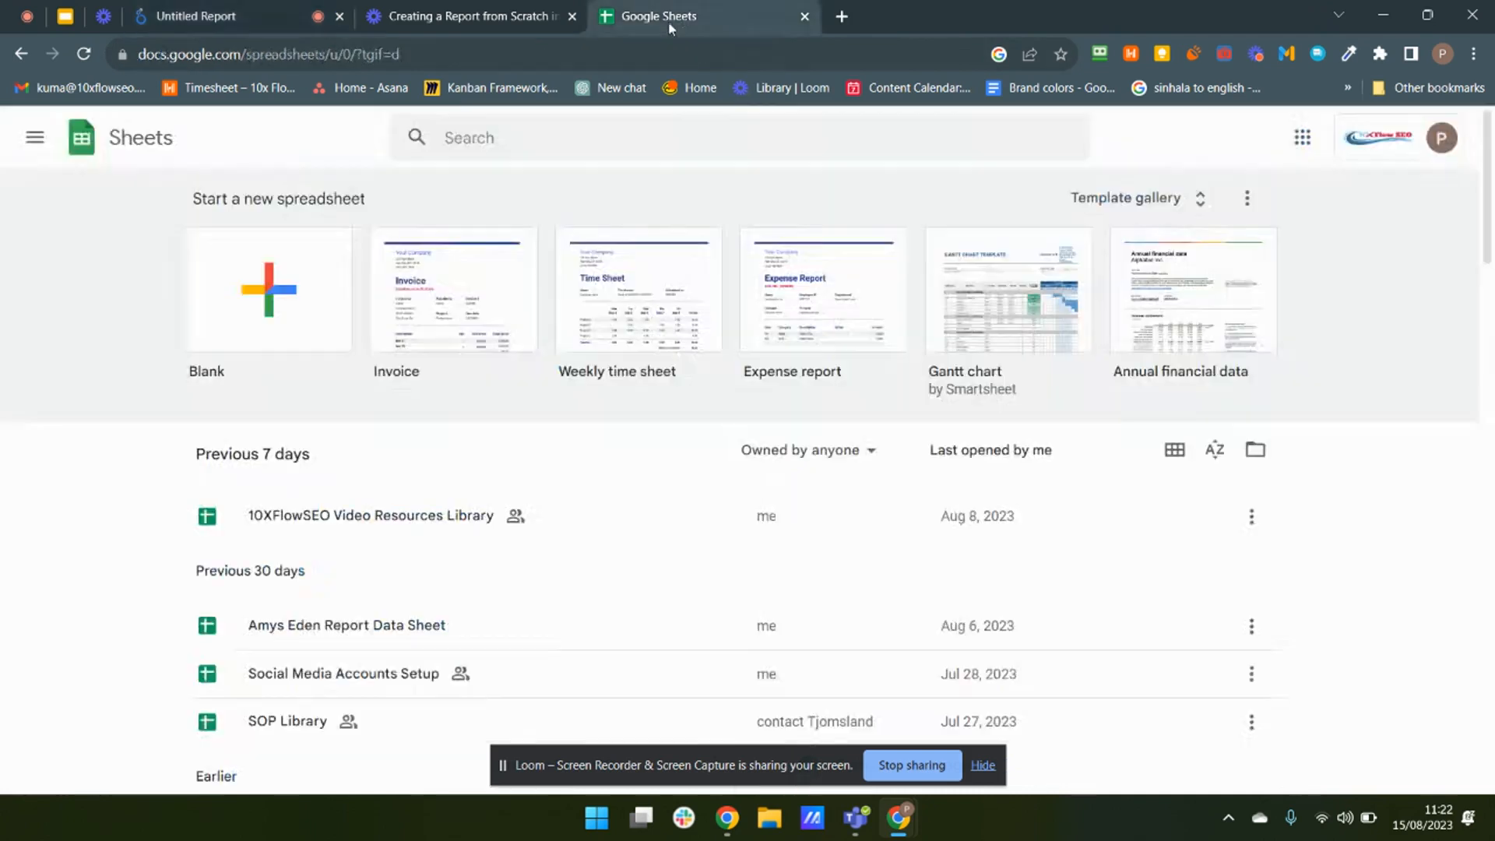
pyautogui.click(244, 285)
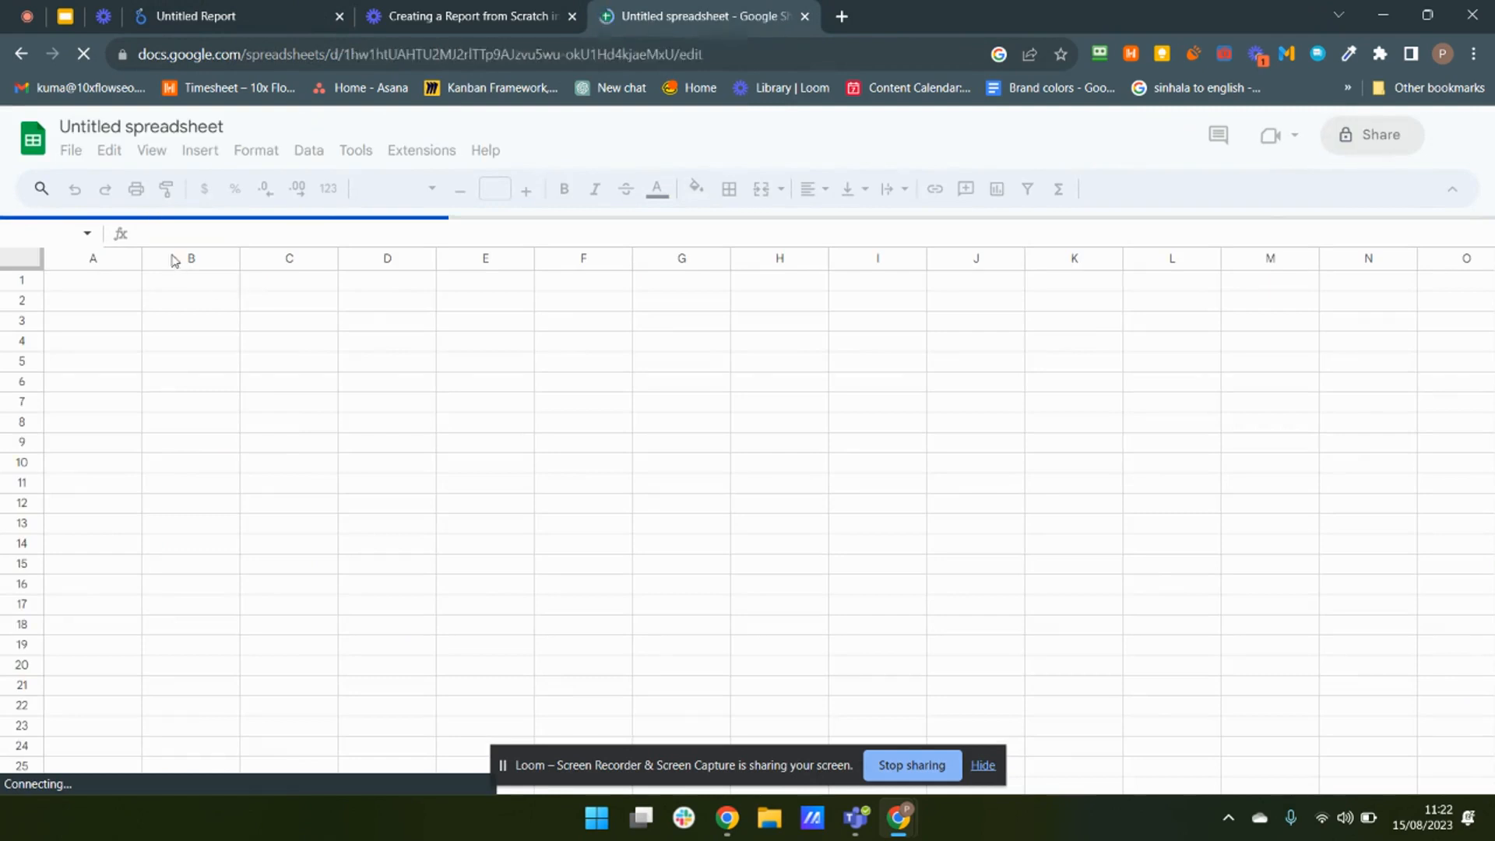
# - Rename the spreadsheet as SEO Data
pyautogui.click(146, 126)
pyautogui.write('S')
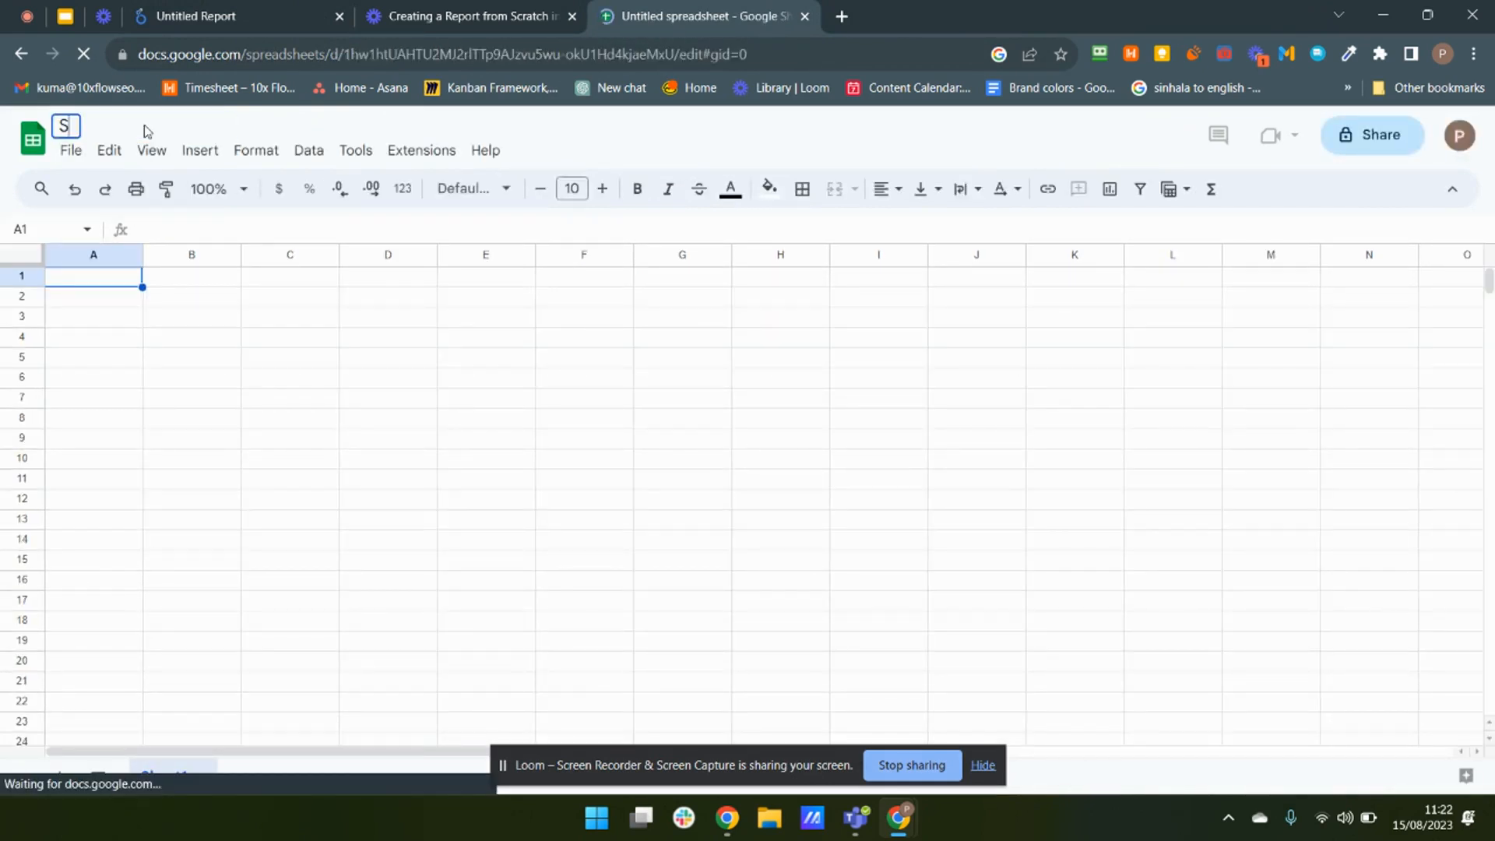
pyautogui.write('EO Data')
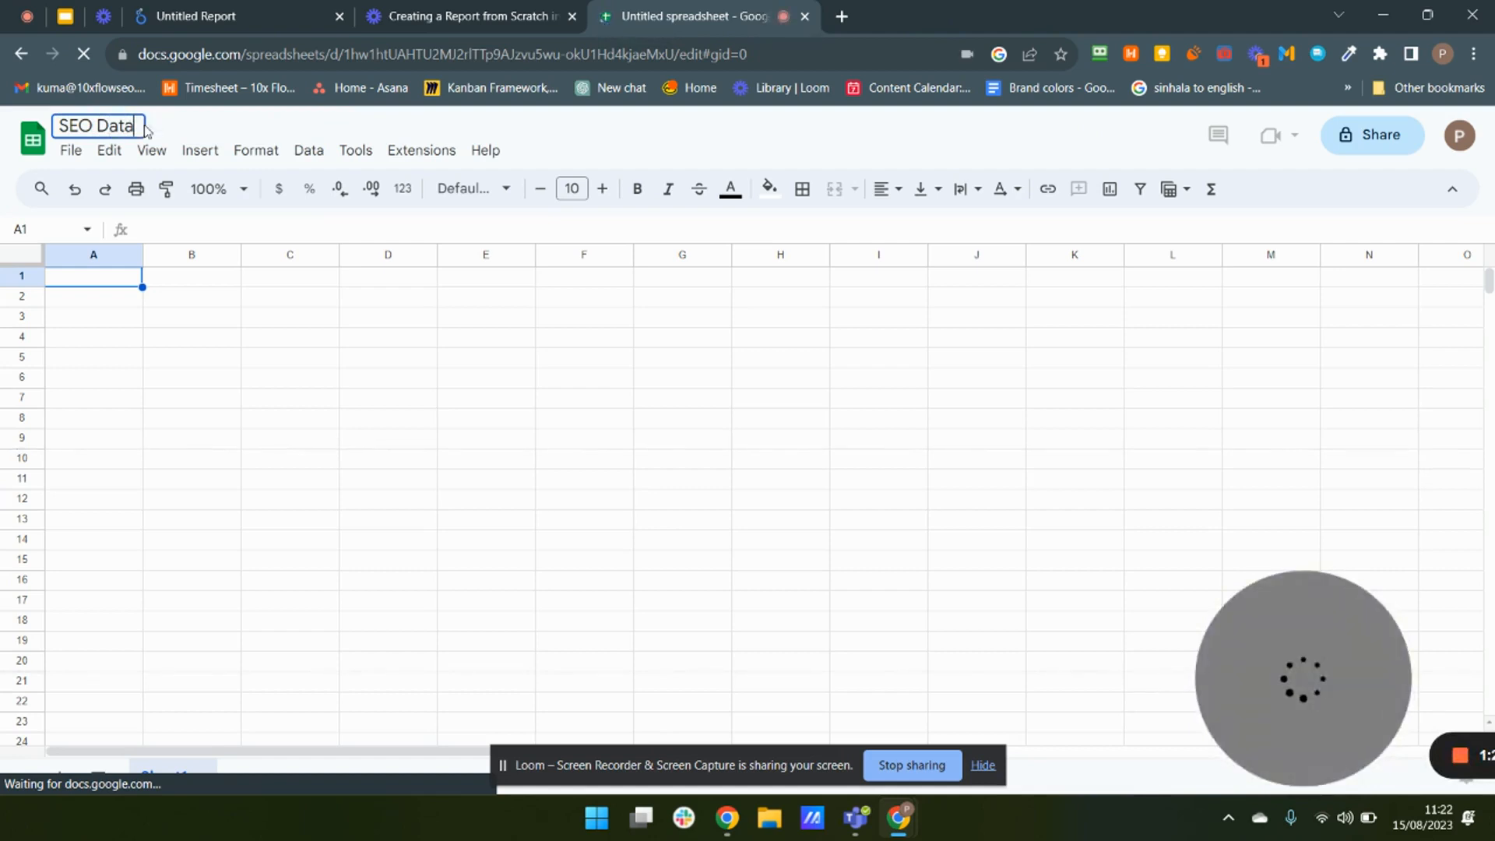
pyautogui.click(250, 396)
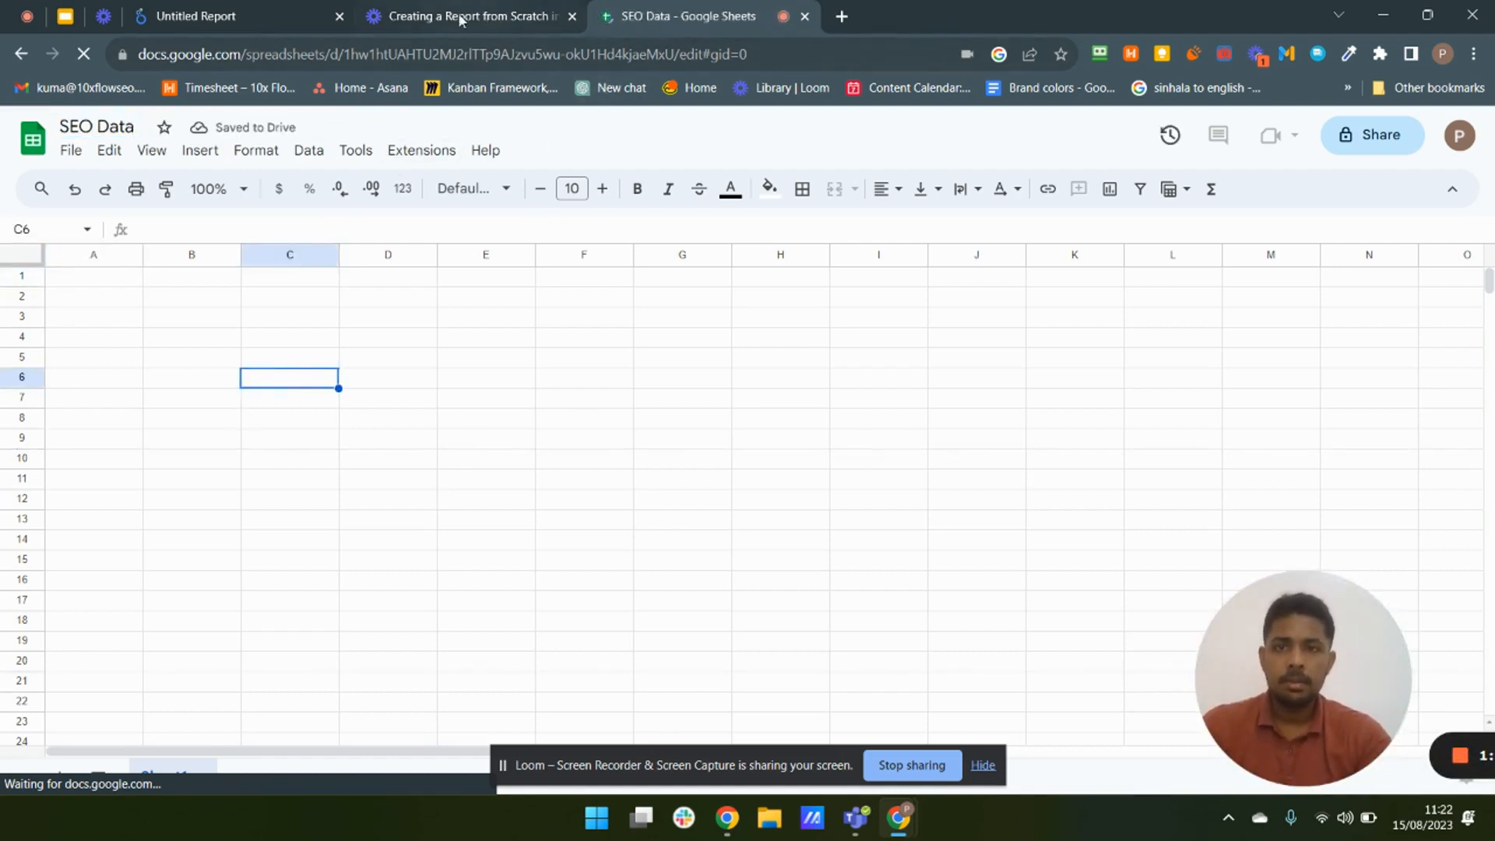
# - Return to the report and choose the Google Sheets connector
pyautogui.click(156, 17)
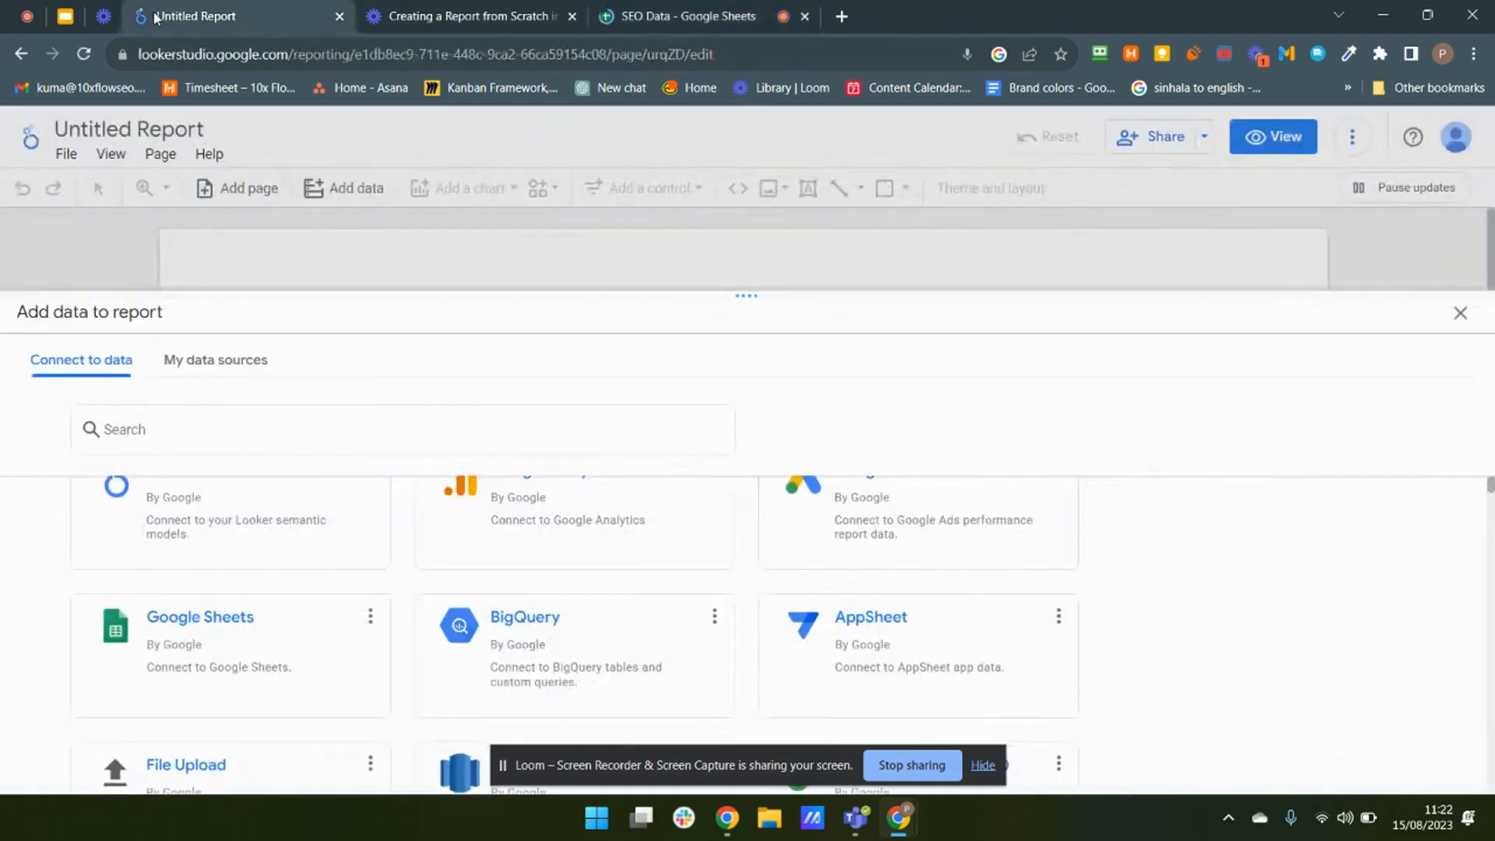
pyautogui.click(180, 664)
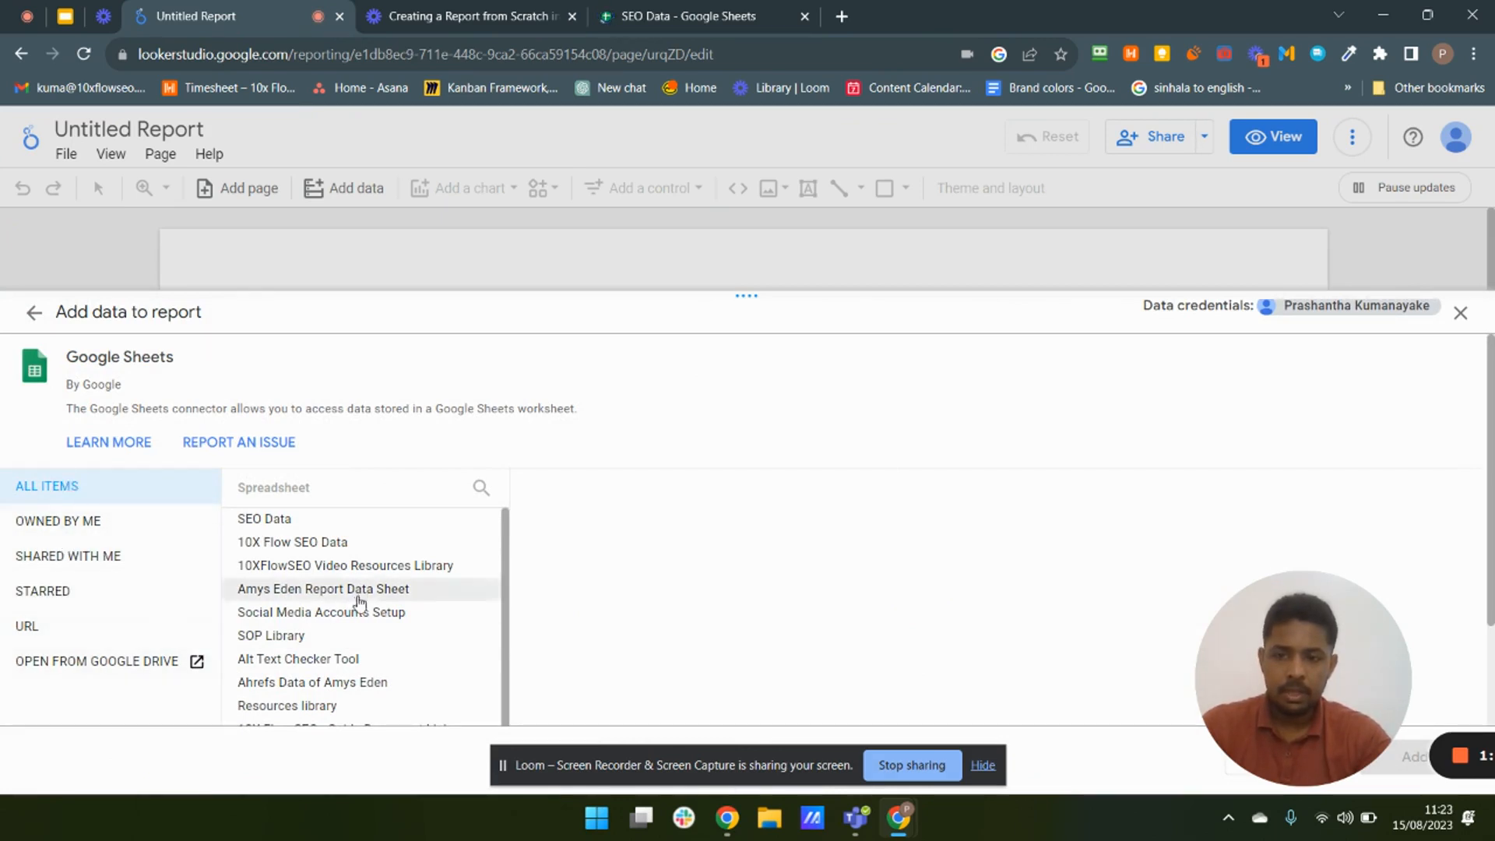
# - Browse the spreadsheet lists by ownership and switch to connecting by URL
pyautogui.scroll(-1, 327, 588)
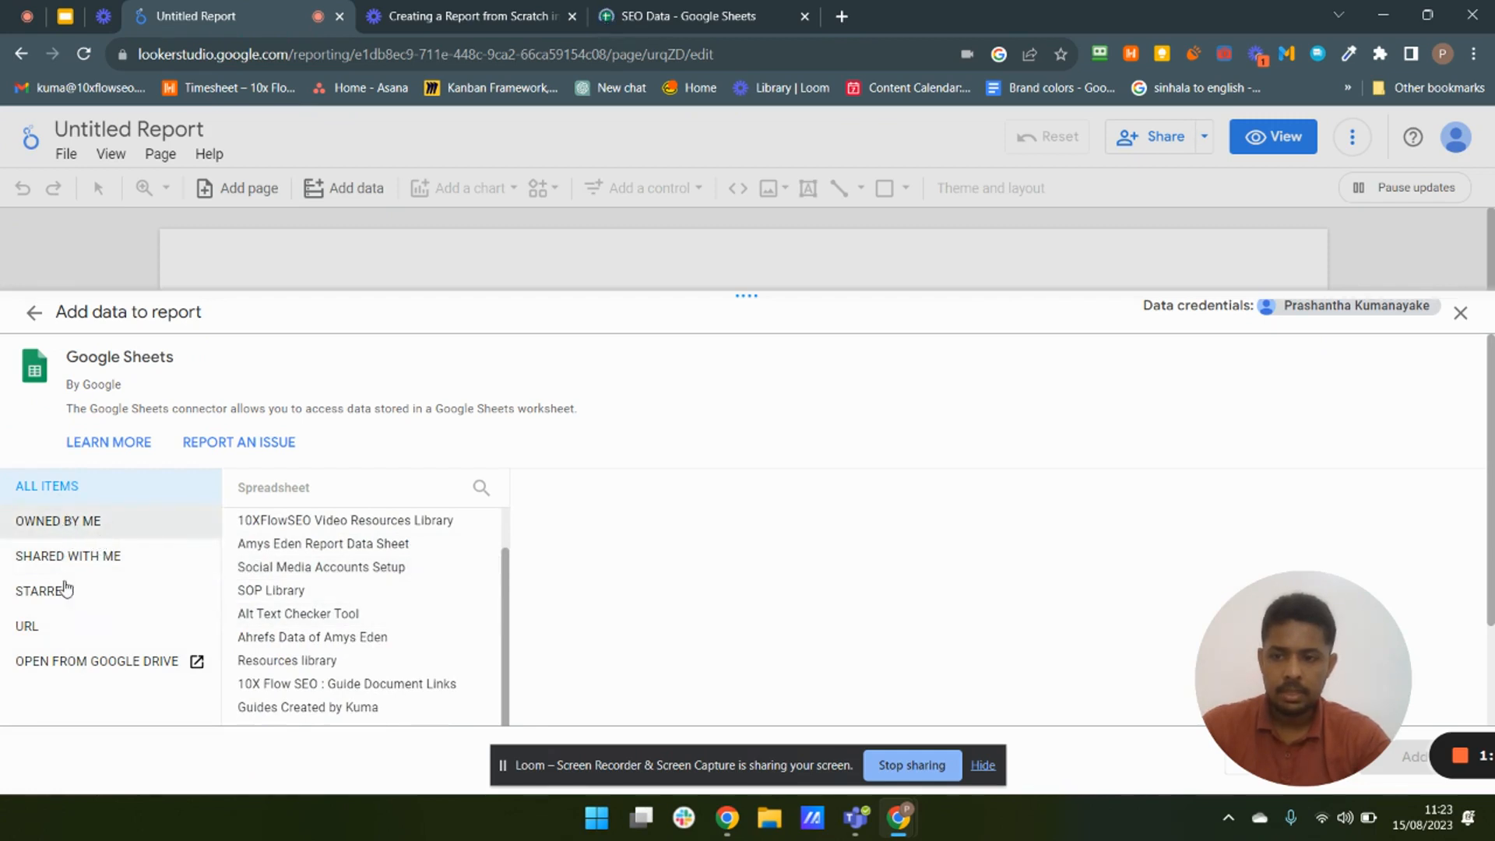
pyautogui.click(71, 528)
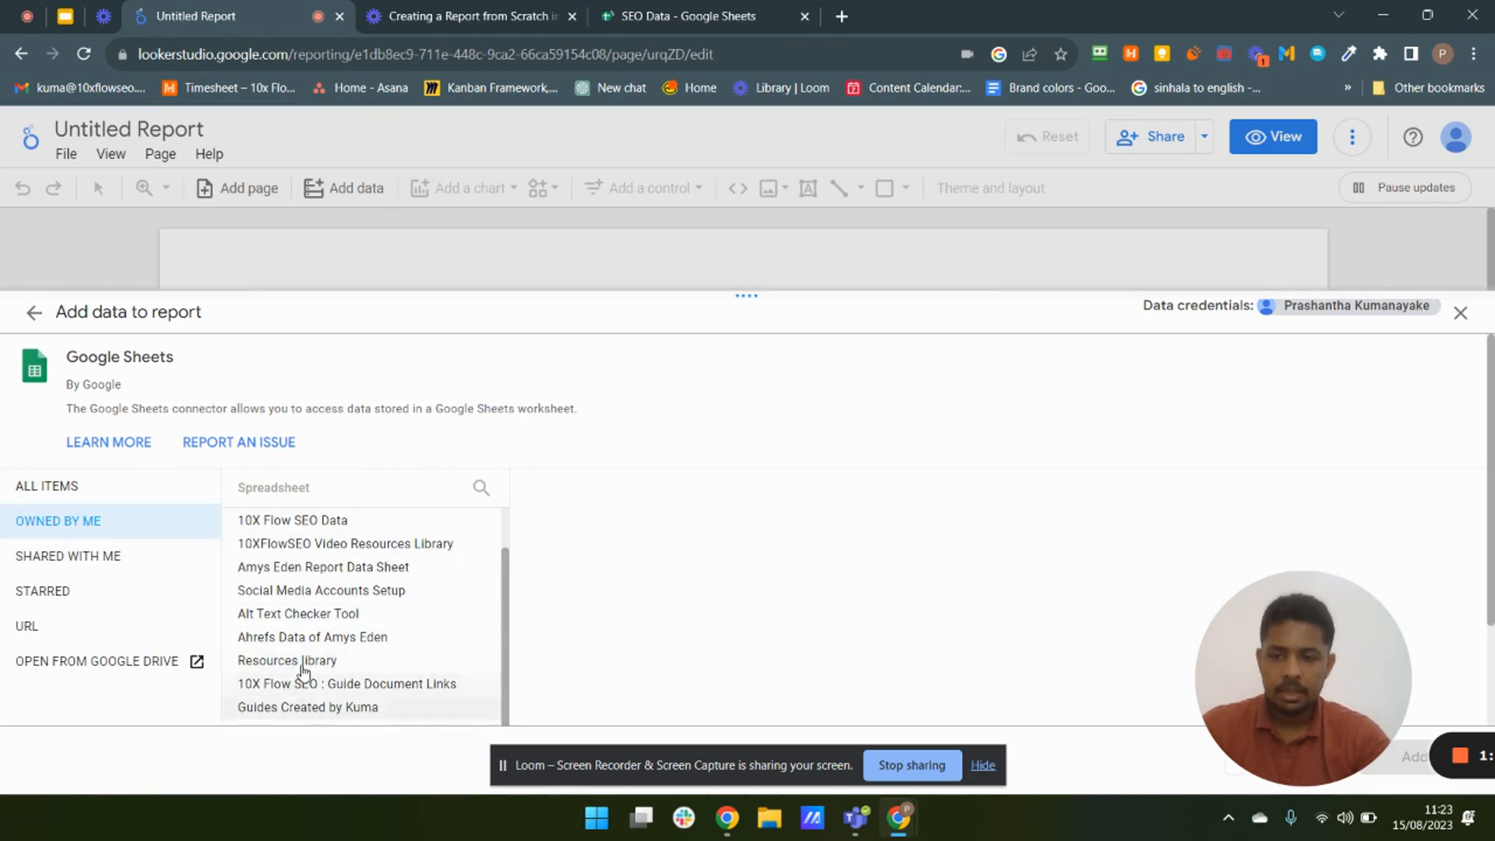
pyautogui.scroll(-2, 304, 670)
pyautogui.scroll(1, 305, 646)
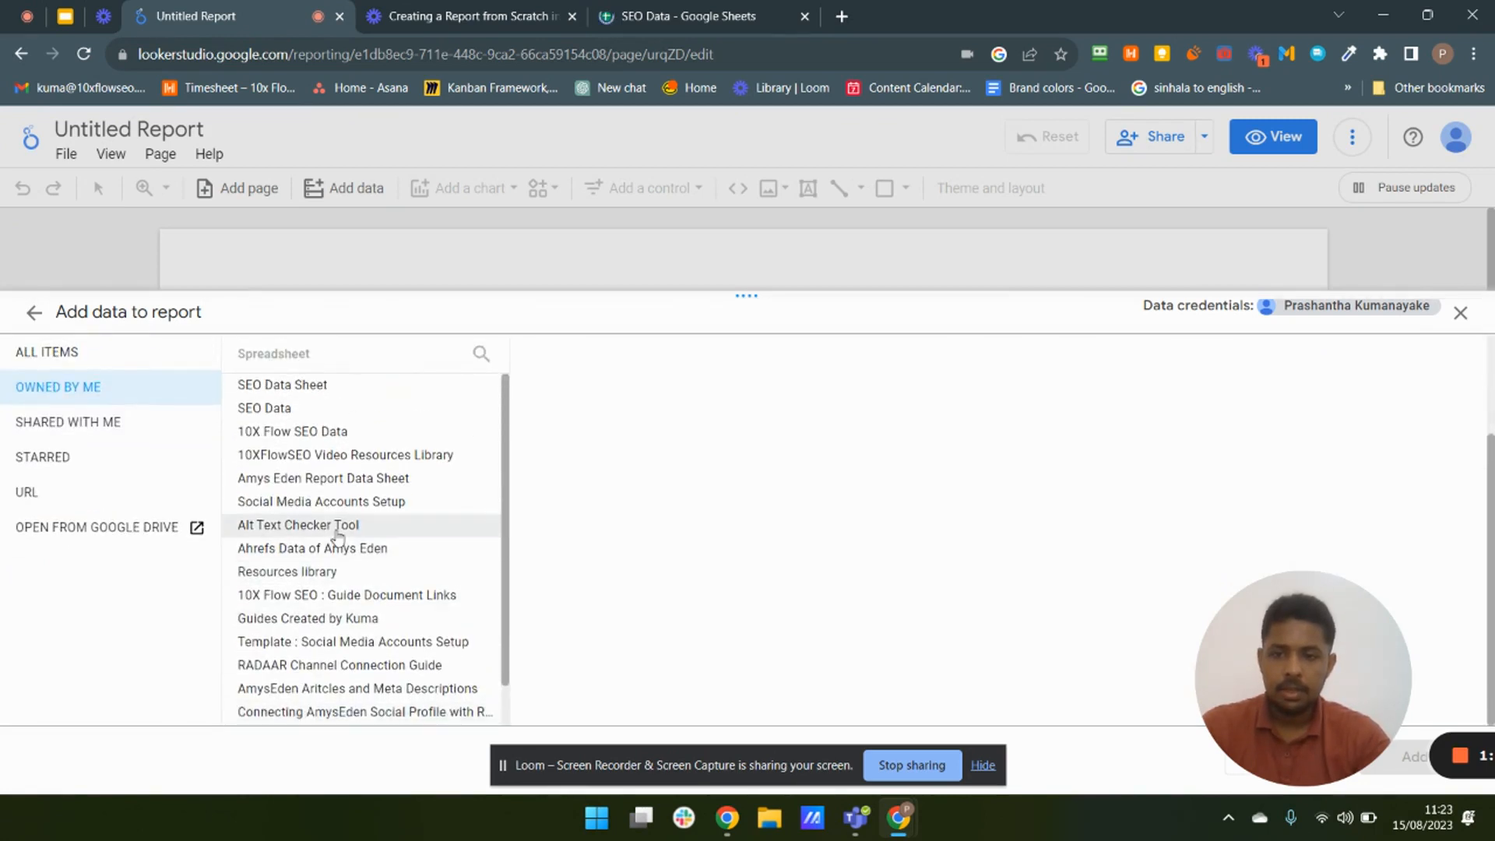
pyautogui.scroll(2, 541, 548)
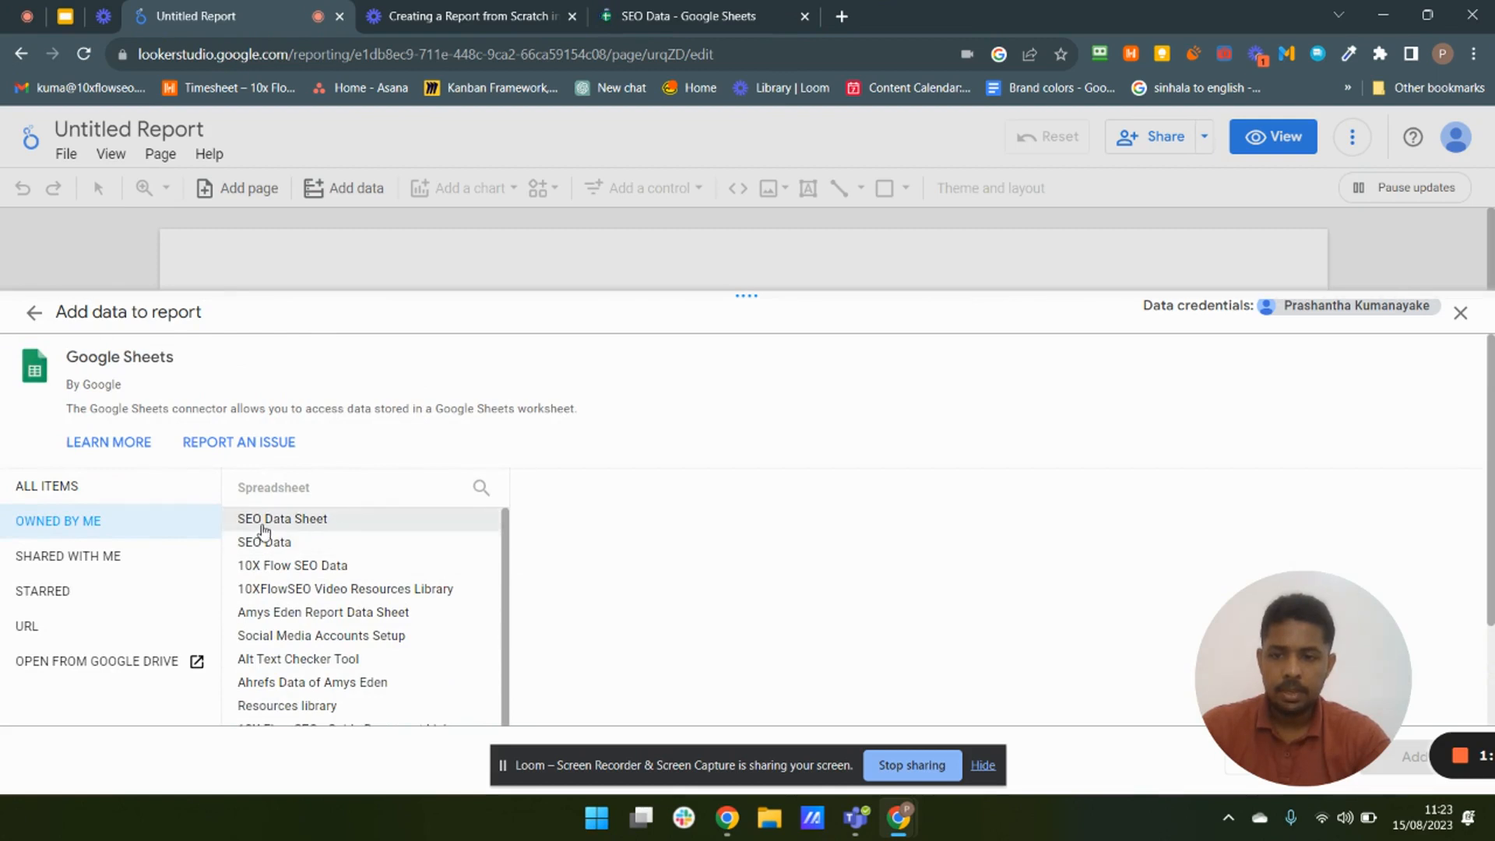
pyautogui.click(53, 573)
pyautogui.click(44, 595)
pyautogui.click(36, 631)
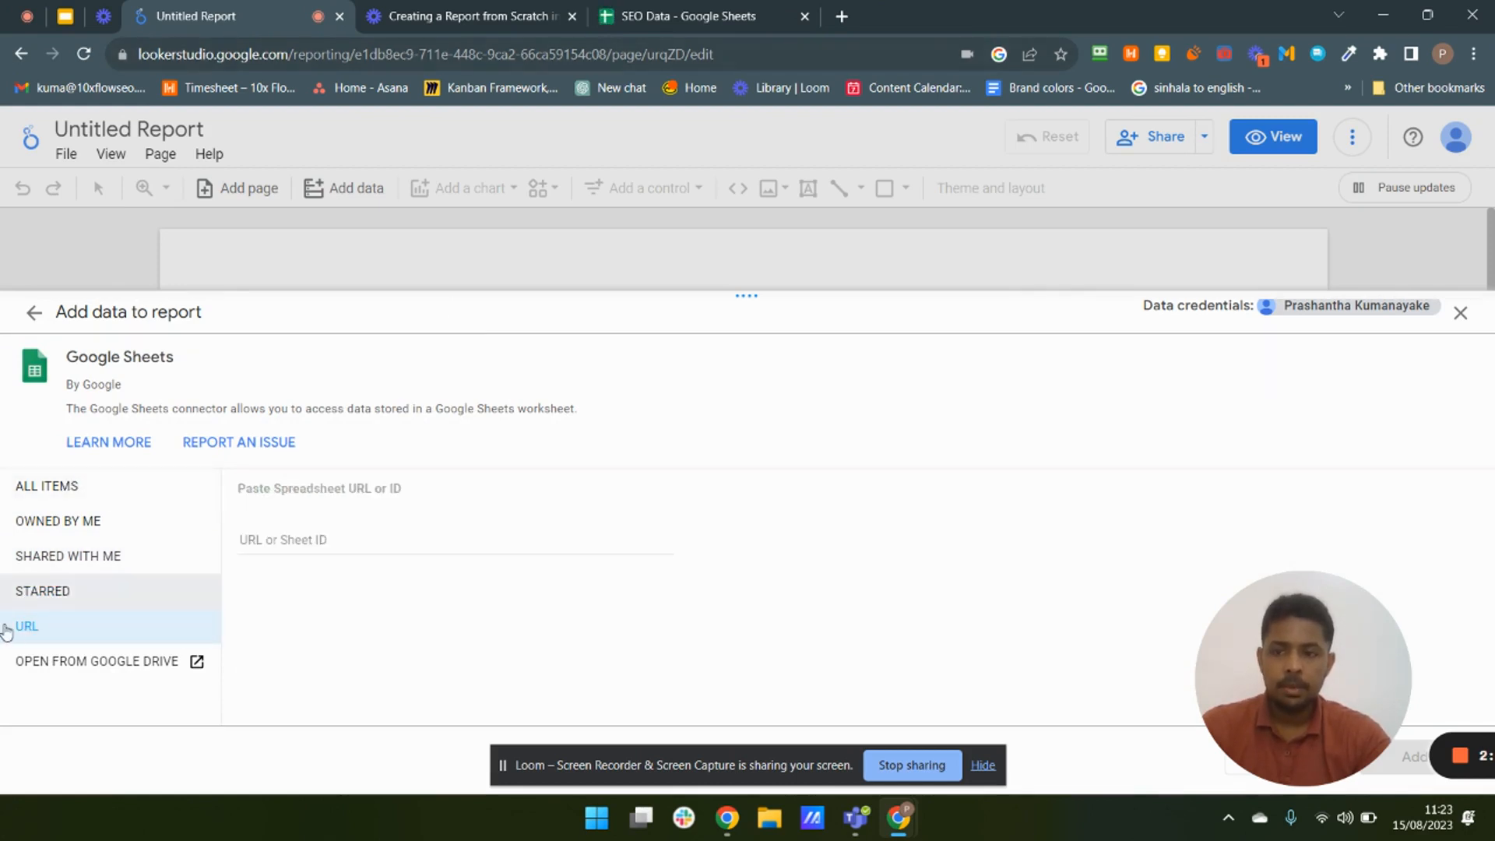
# - Copy the SEO Data spreadsheet's URL and paste it into the connector's URL or Sheet ID field
pyautogui.click(676, 16)
pyautogui.click(467, 53)
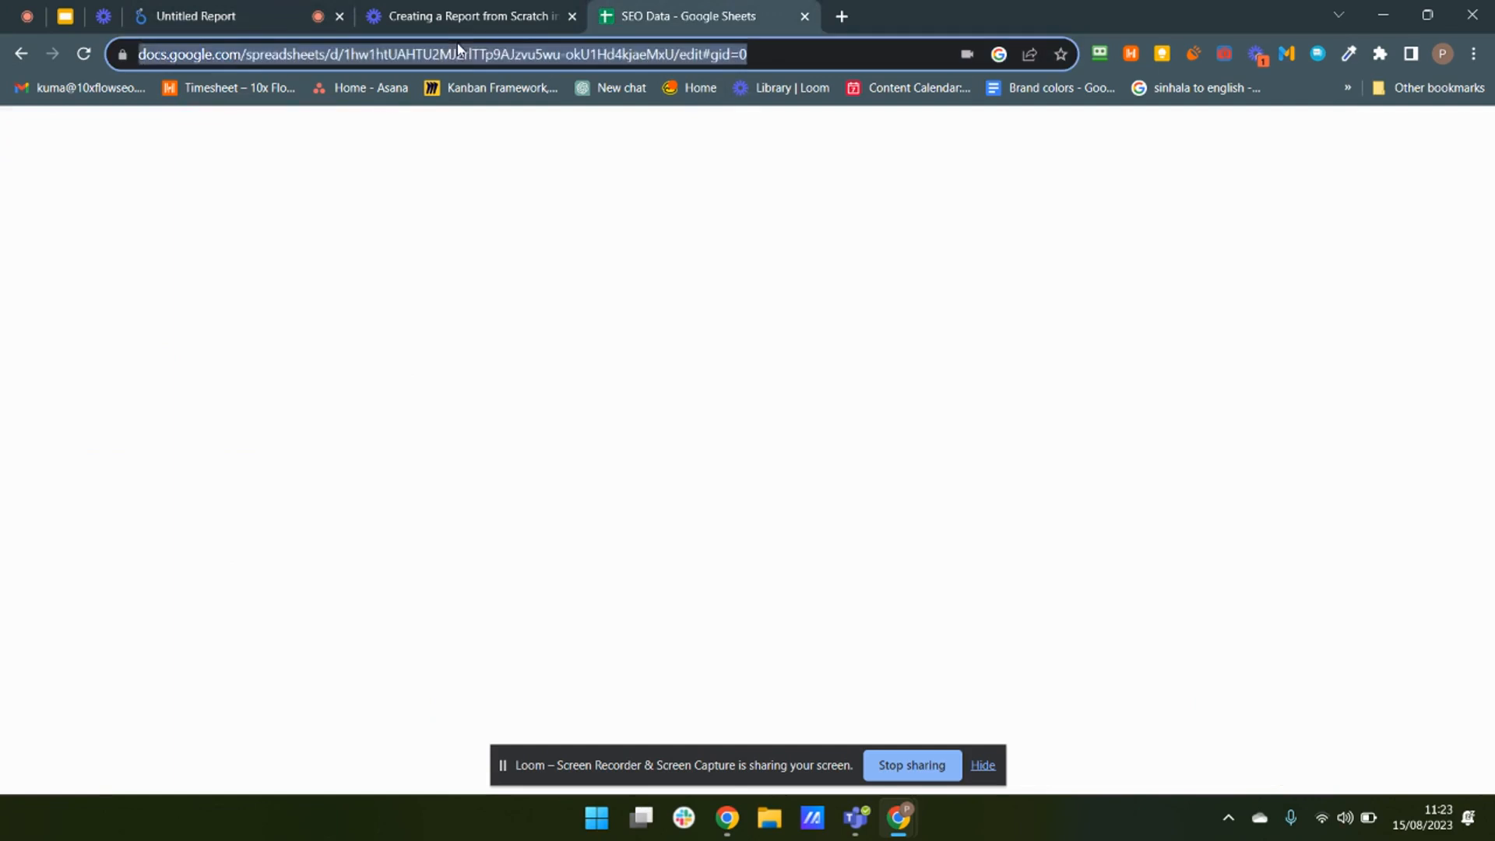
pyautogui.click(259, 11)
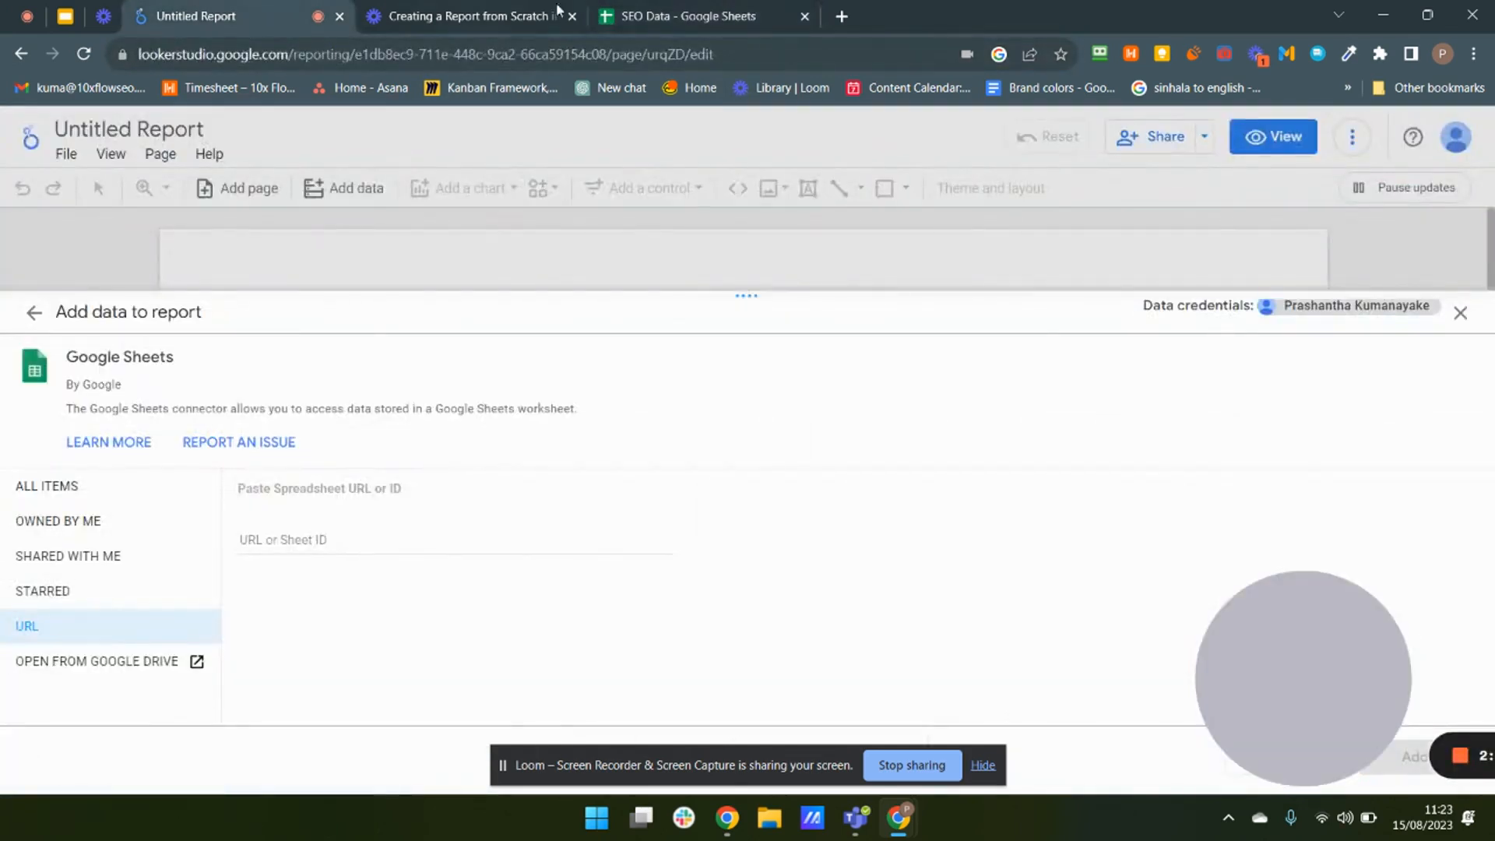
pyautogui.click(662, 16)
pyautogui.rightClick(359, 47)
pyautogui.click(409, 154)
pyautogui.click(267, 18)
pyautogui.click(259, 545)
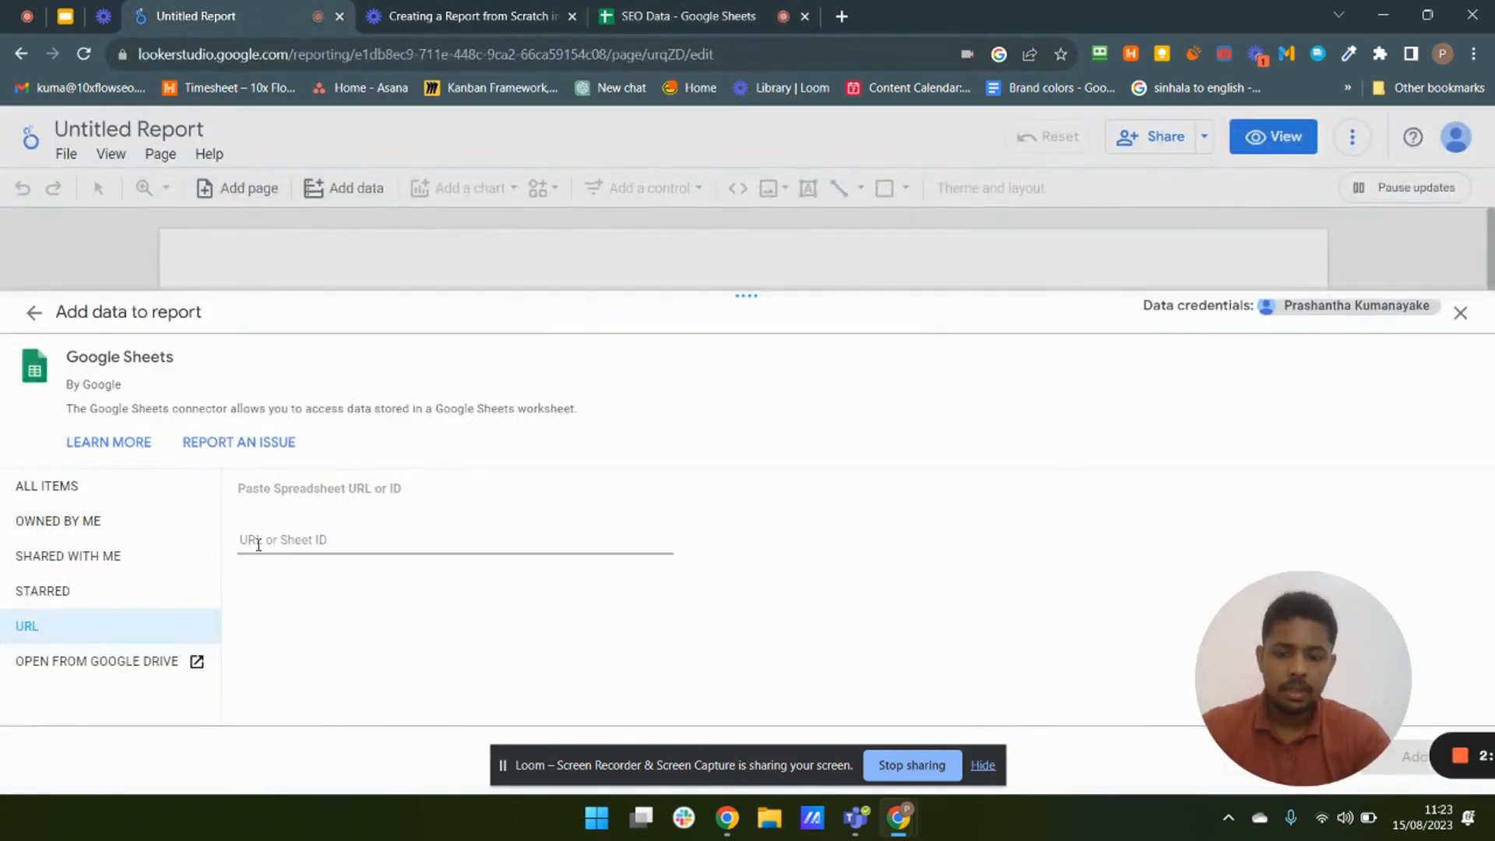
pyautogui.hotkey('ctrl', 'v')
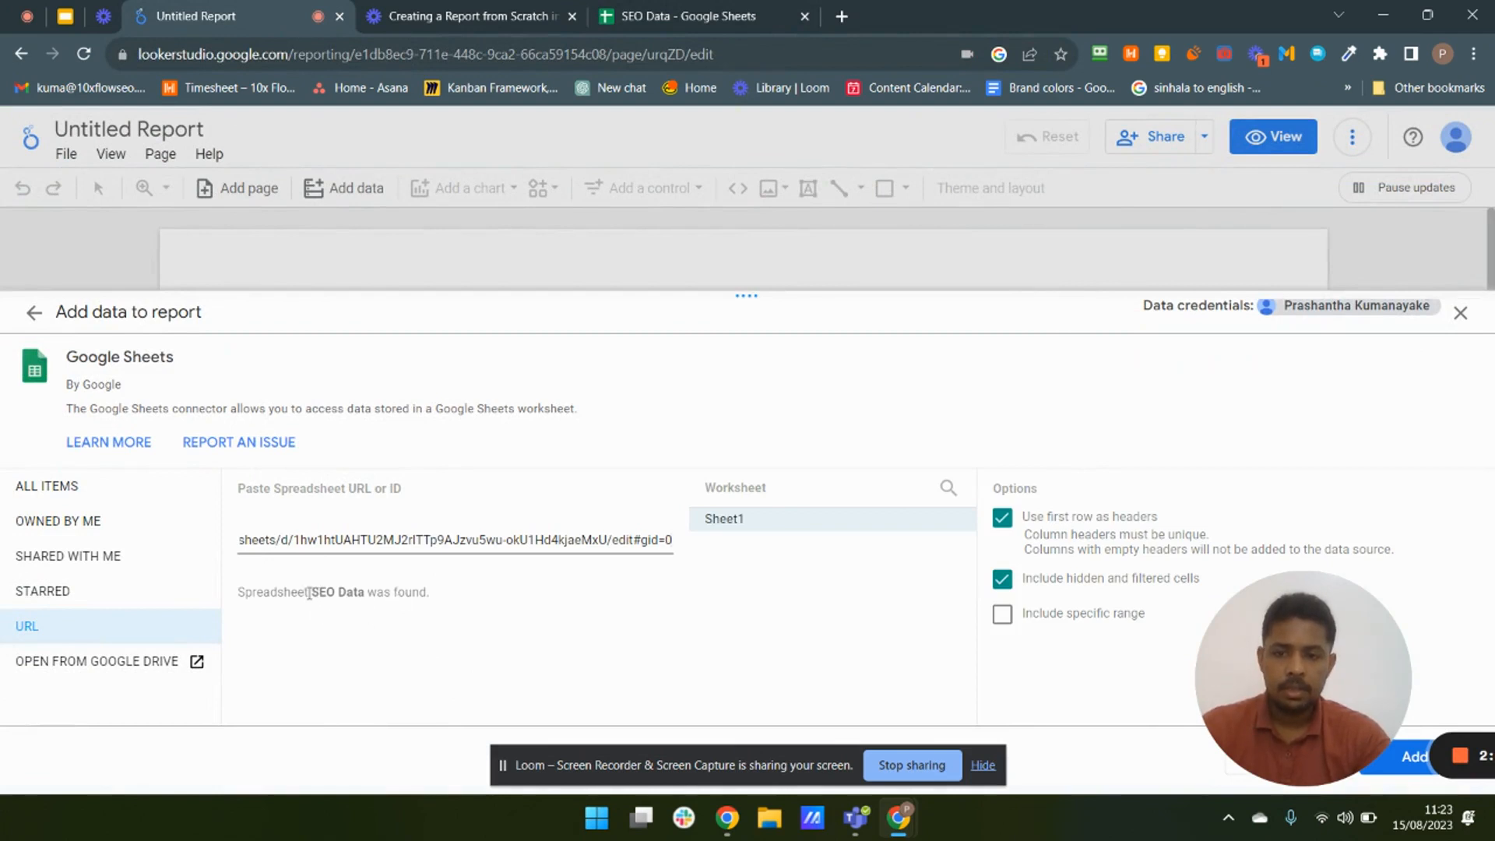
# - Add the SEO Data spreadsheet's Sheet1 worksheet to the report as a data source
pyautogui.moveTo(309, 594); pyautogui.dragTo(364, 593)
pyautogui.click(574, 615)
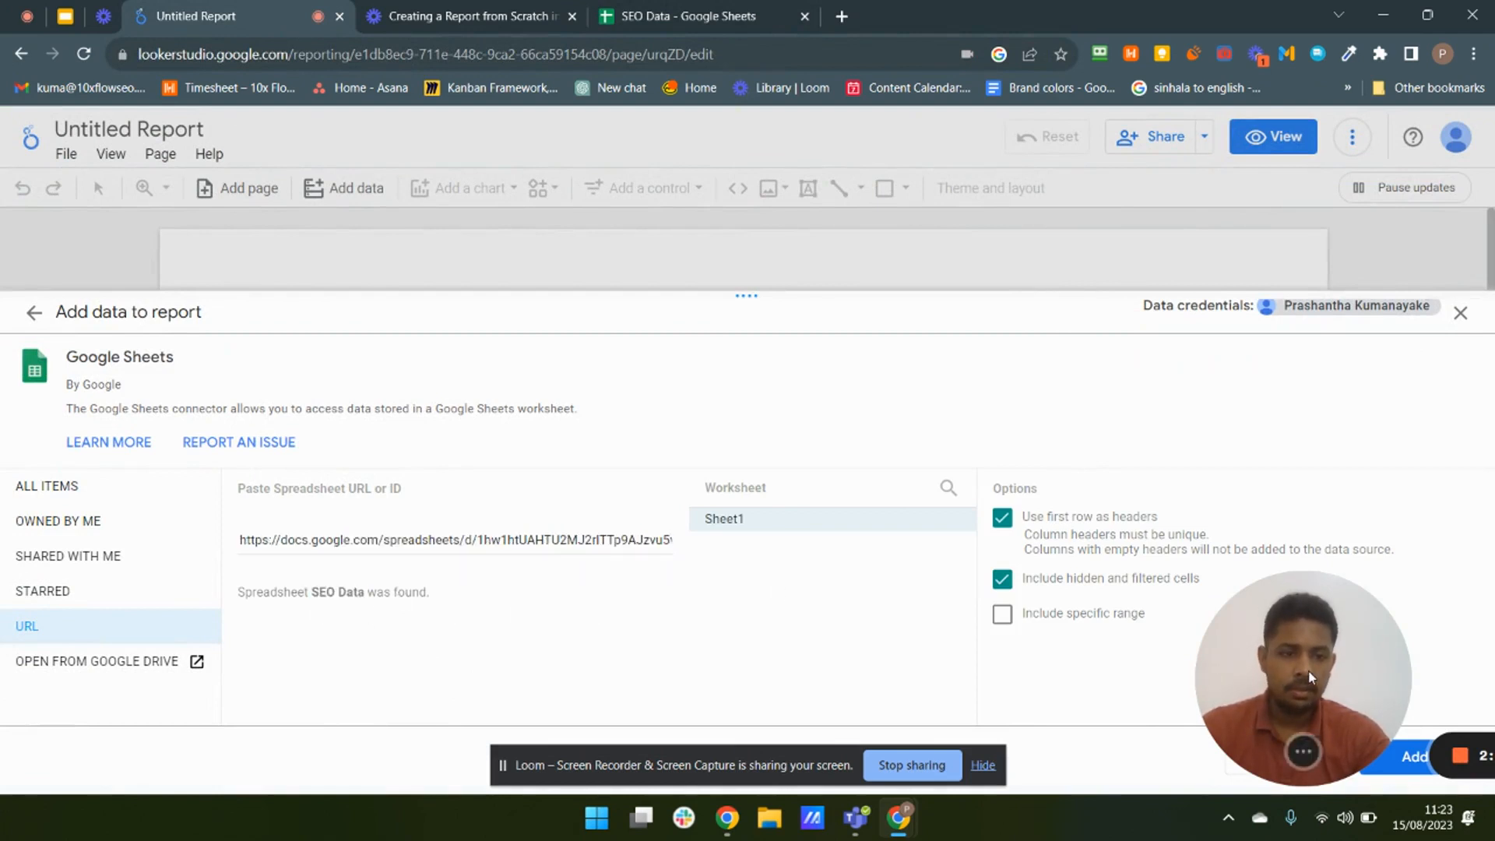
pyautogui.moveTo(1307, 670); pyautogui.dragTo(1293, 572)
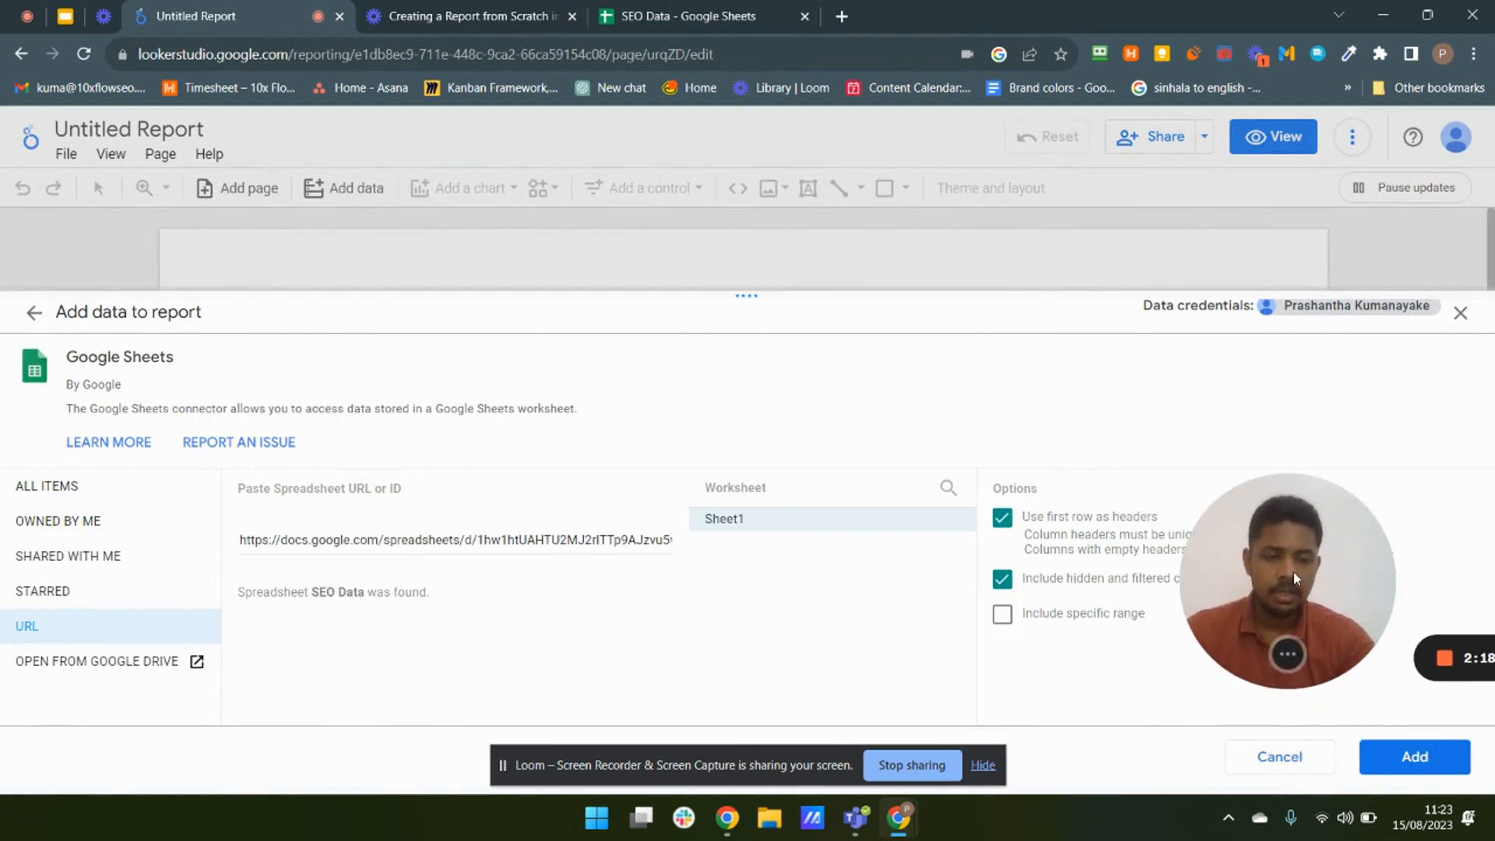
pyautogui.click(1420, 763)
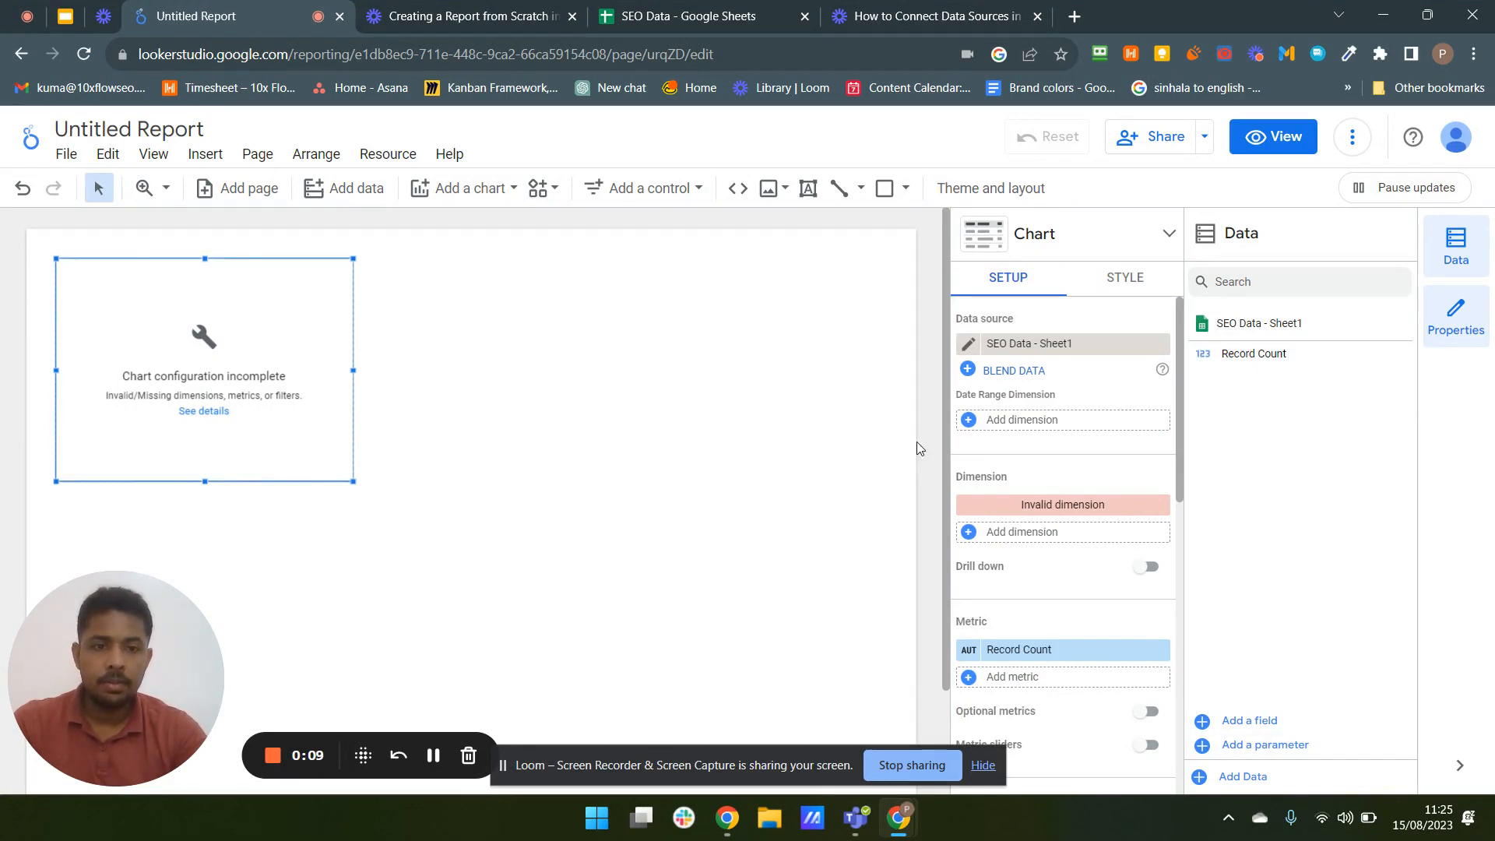
# - Add a Google Analytics data source for the Amy's Eden account's Amy's Eden - GA4 property
pyautogui.scroll(-2, 781, 494)
pyautogui.scroll(2, 783, 497)
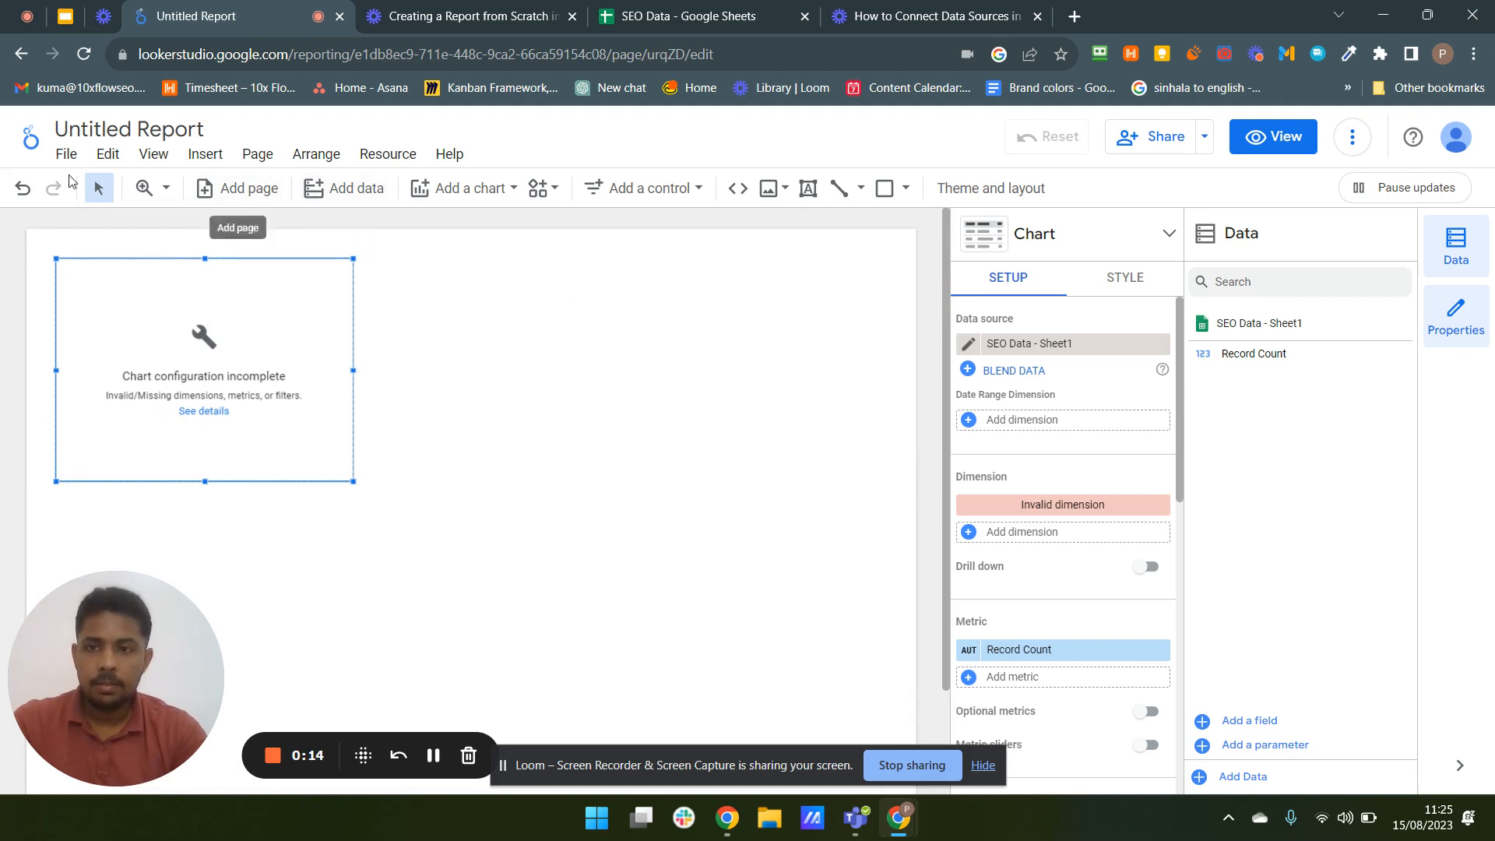
pyautogui.click(348, 194)
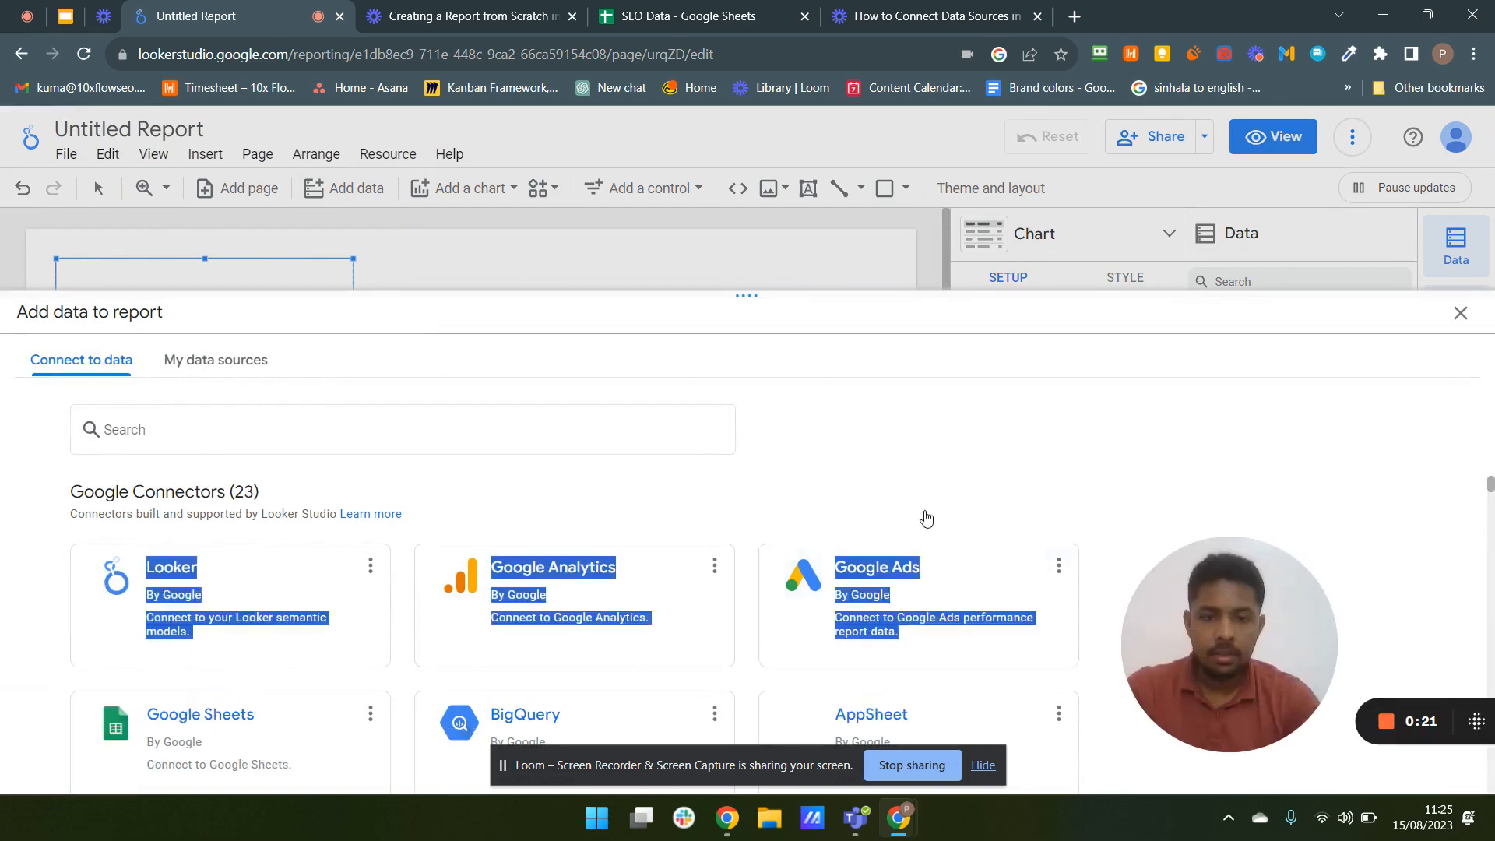
pyautogui.scroll(-6, 924, 517)
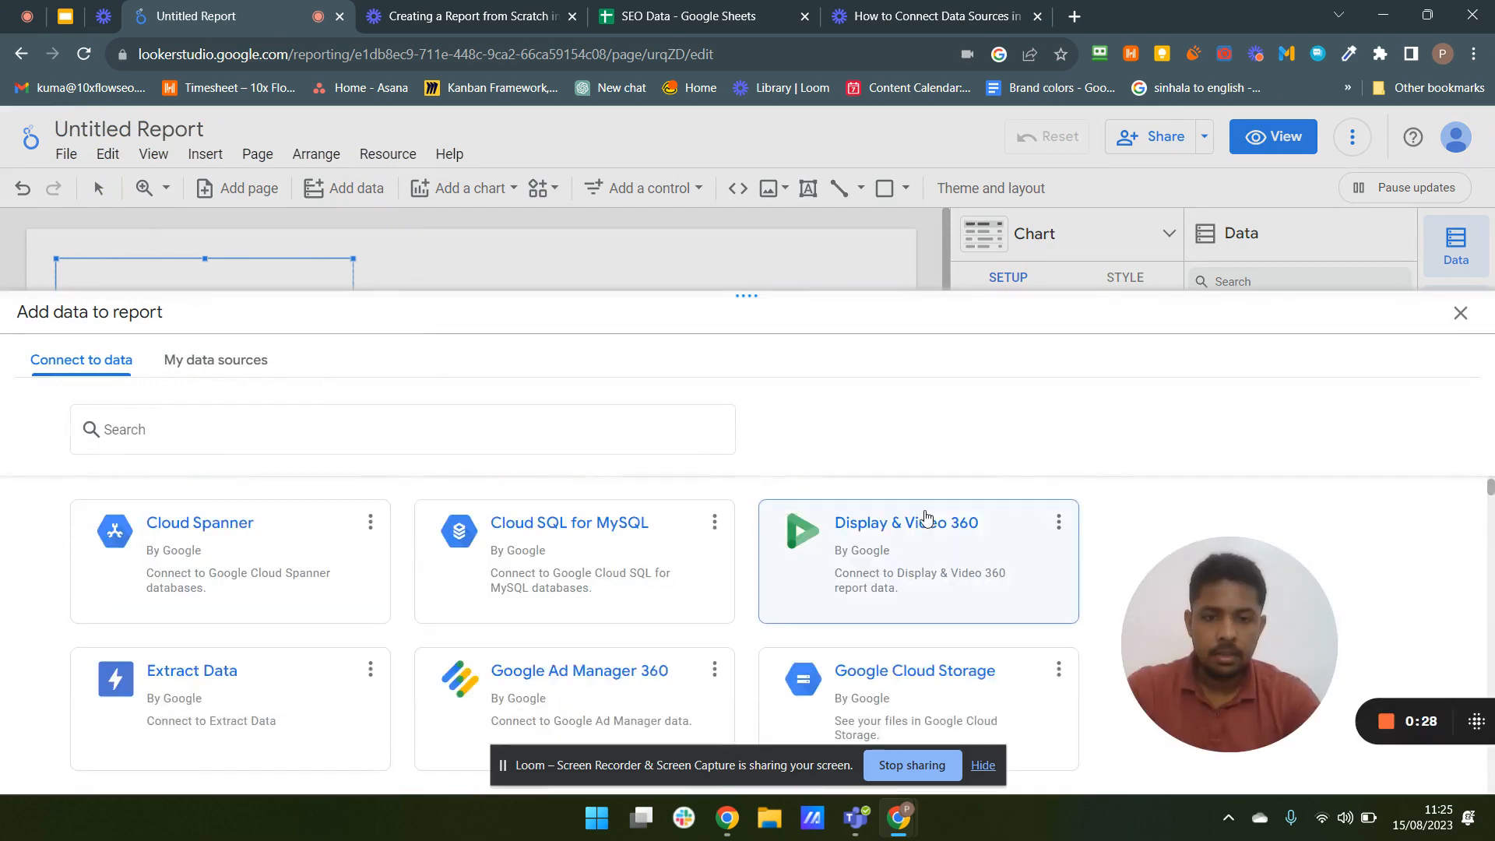
pyautogui.scroll(2, 740, 525)
pyautogui.scroll(4, 930, 550)
pyautogui.moveTo(931, 550); pyautogui.dragTo(59, 659)
pyautogui.click(43, 657)
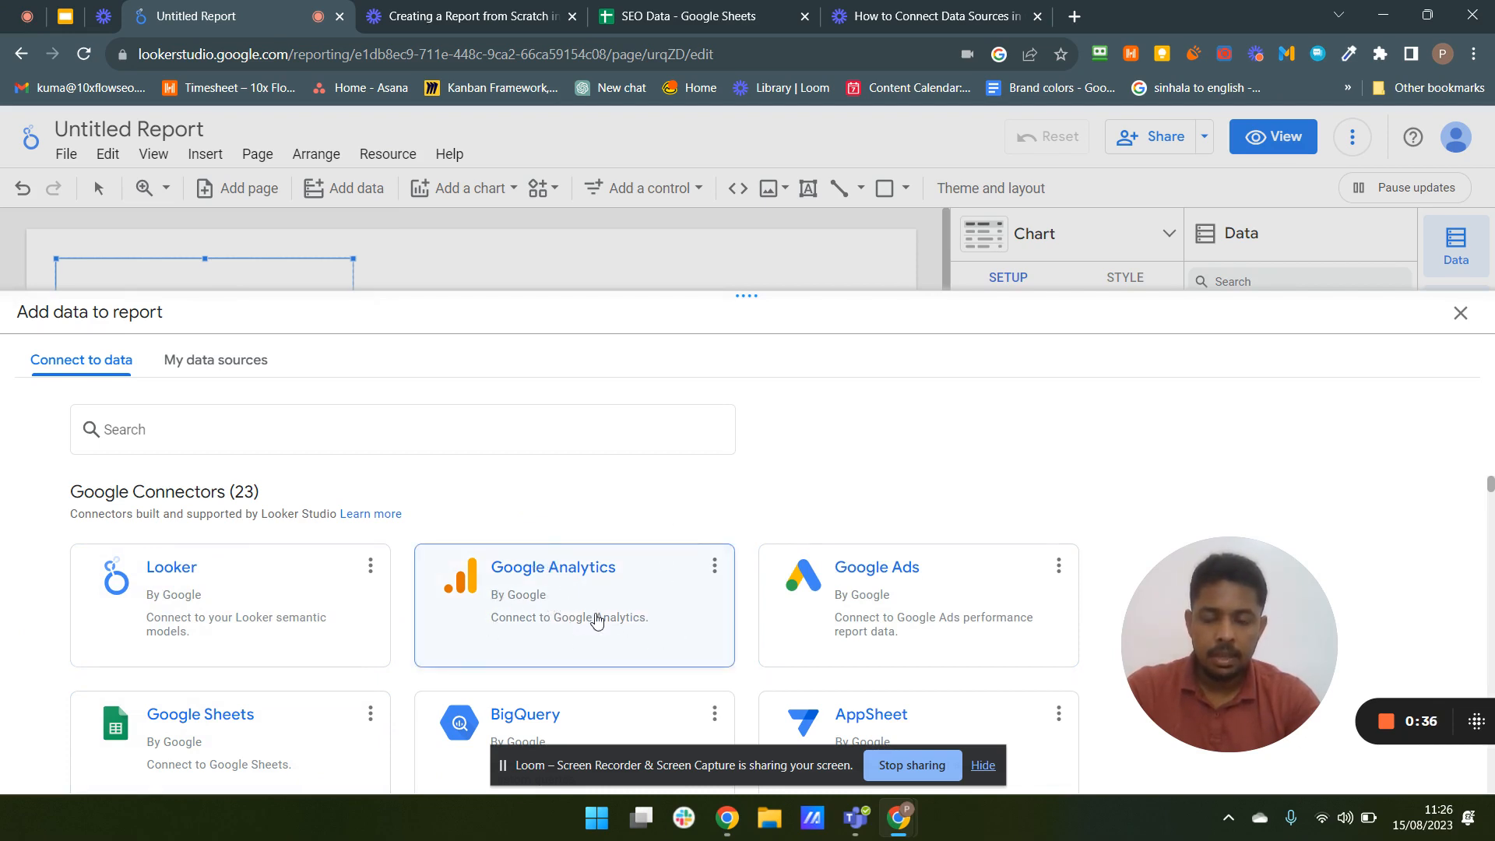
pyautogui.click(571, 603)
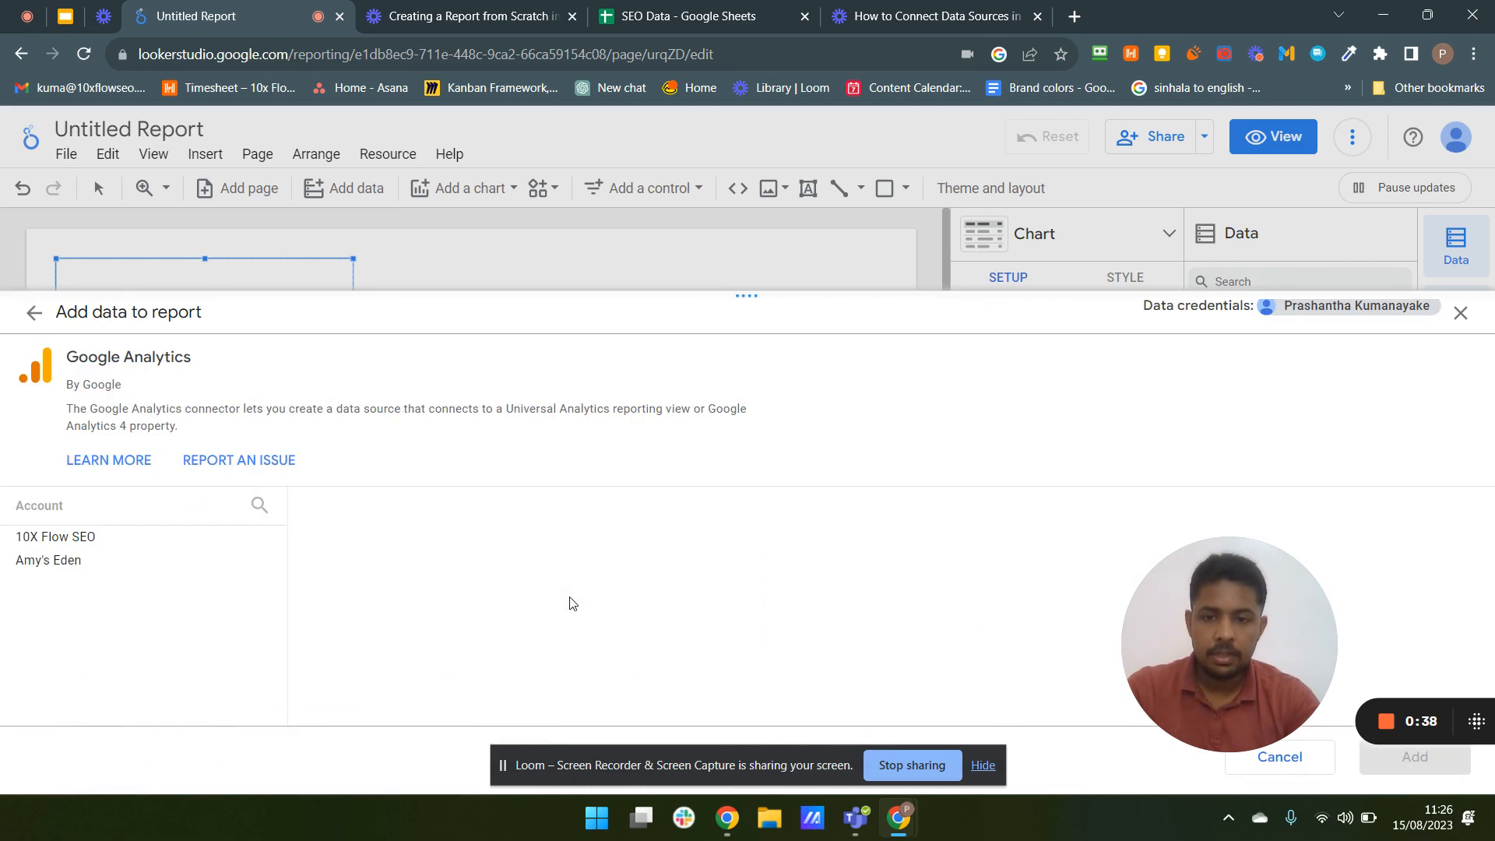
pyautogui.click(42, 570)
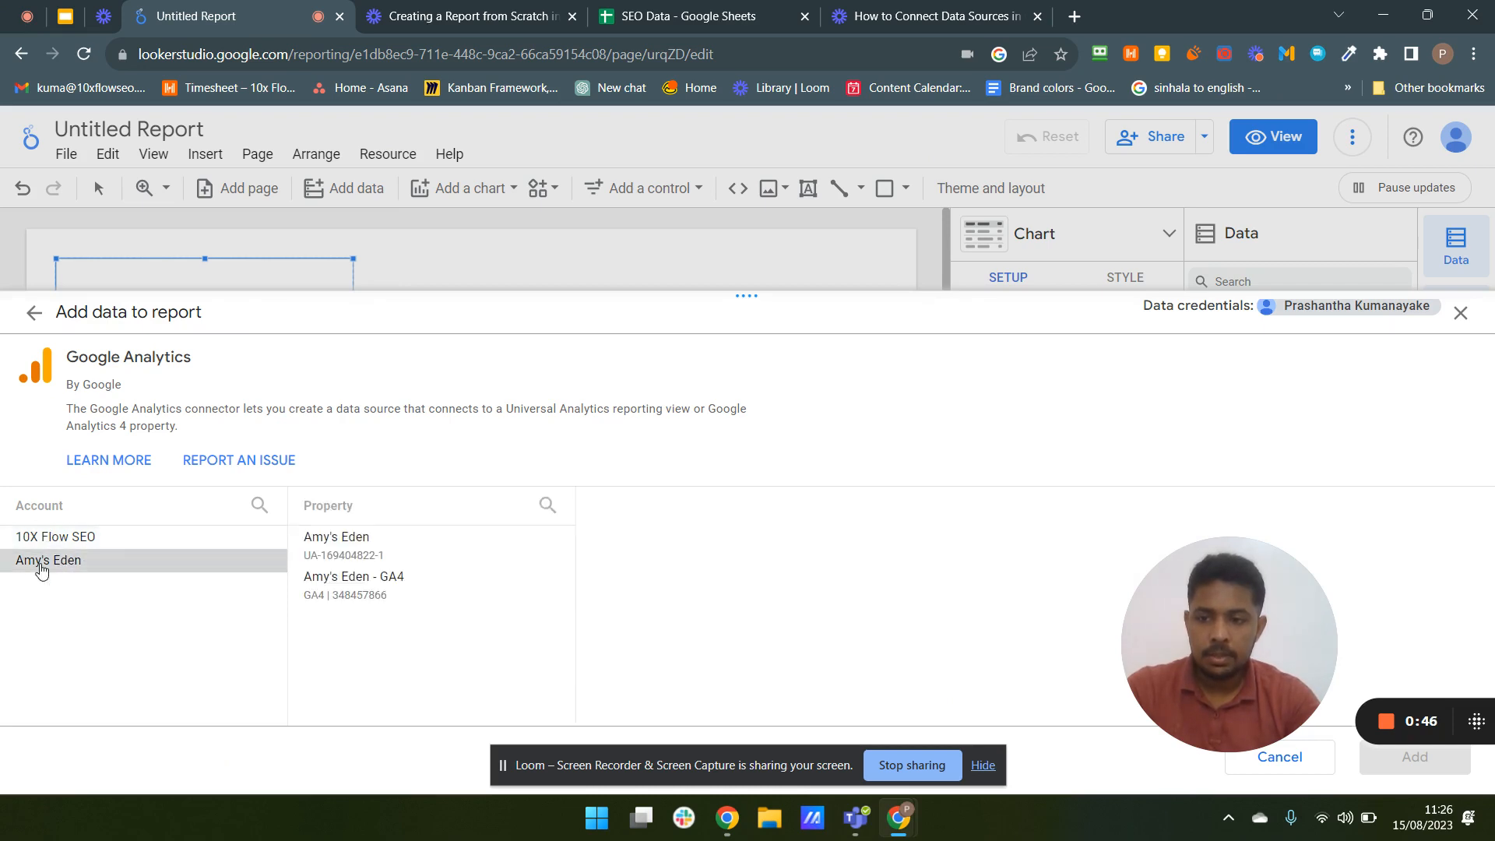
pyautogui.click(384, 595)
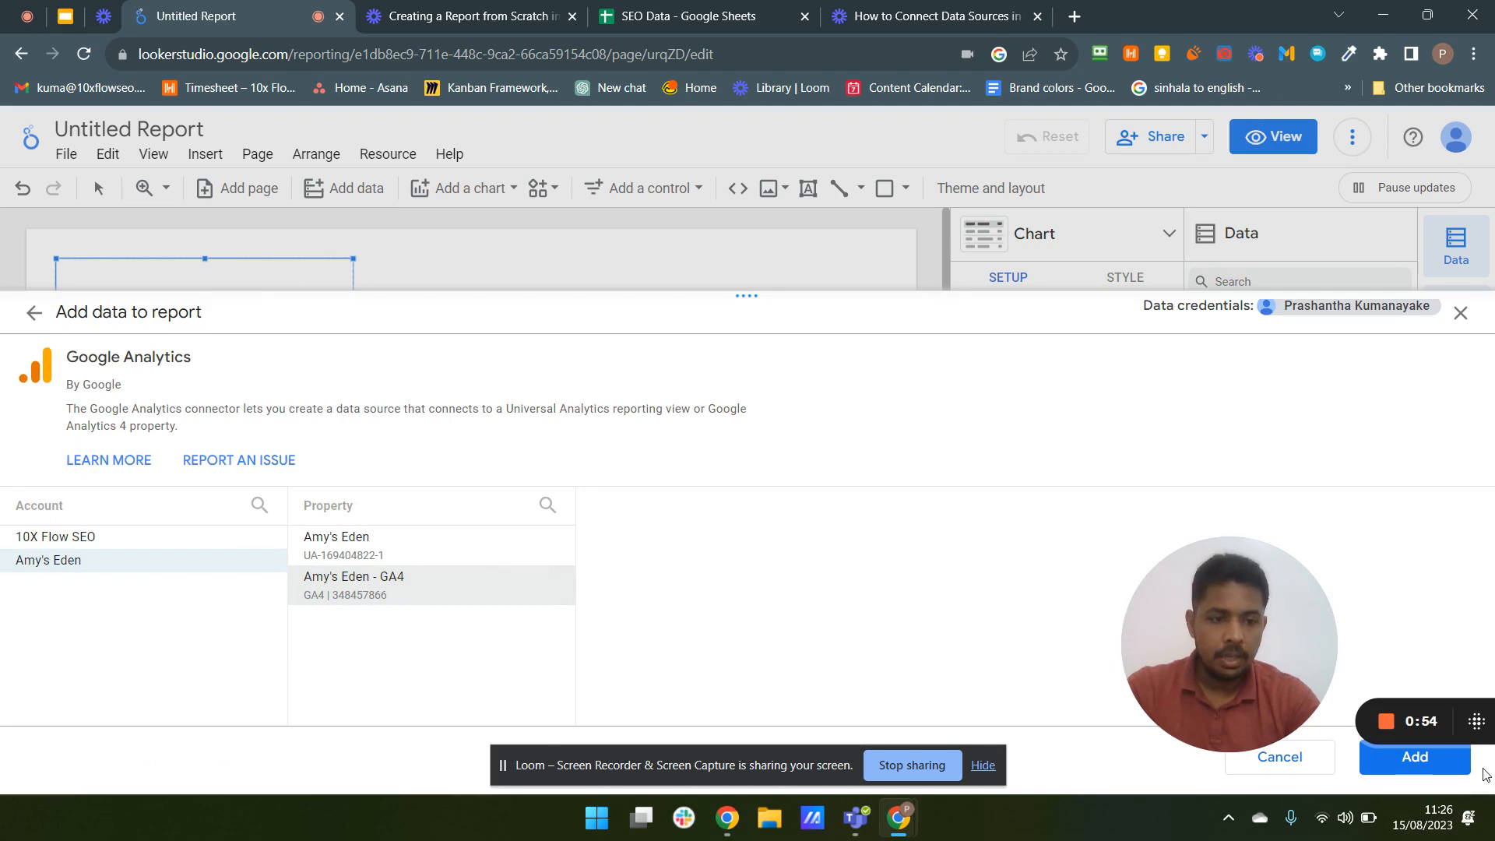
pyautogui.click(1401, 763)
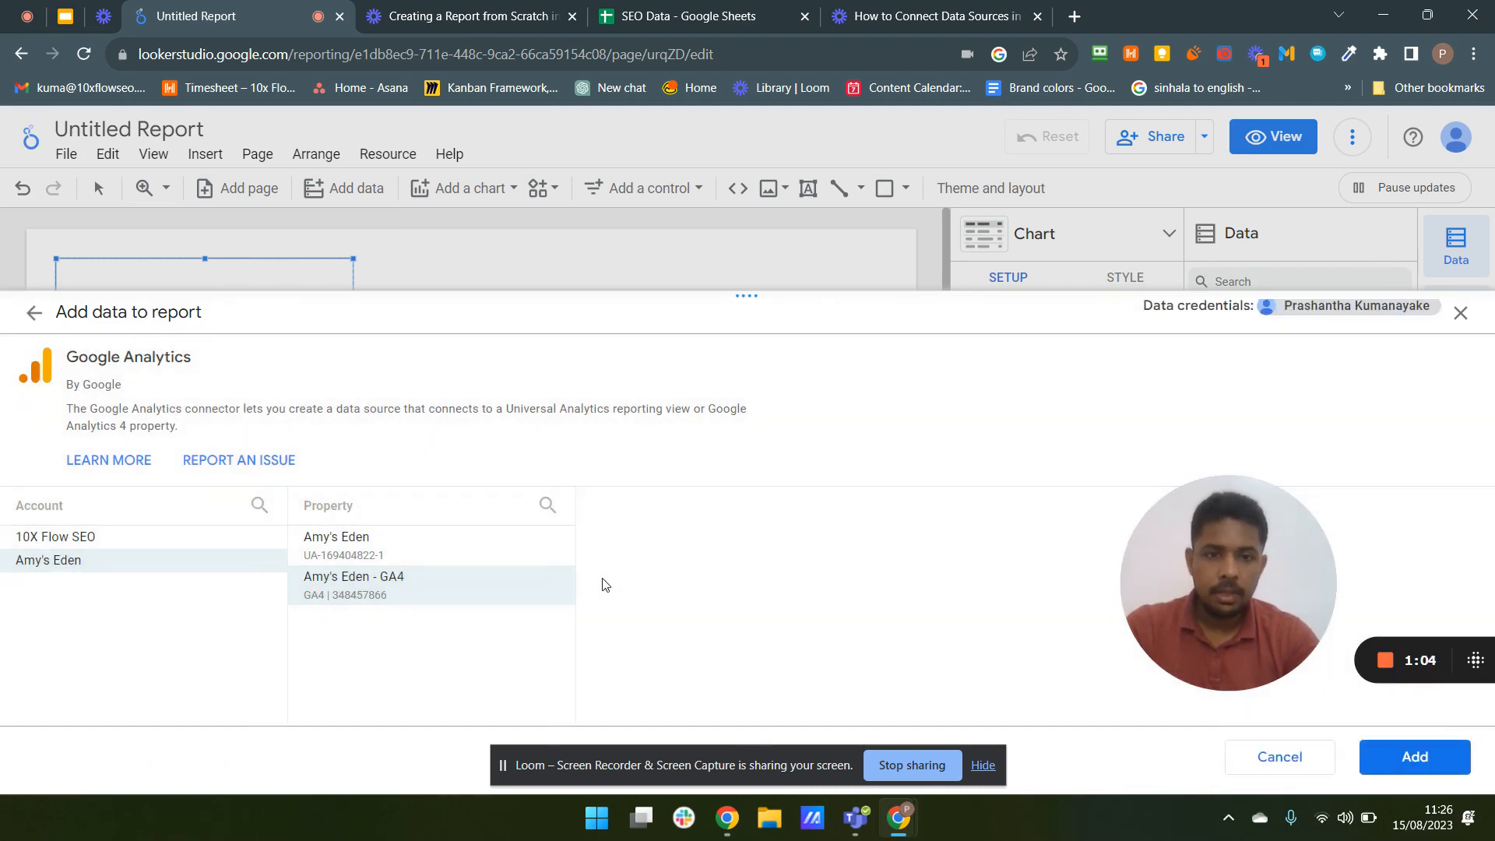
pyautogui.click(1415, 757)
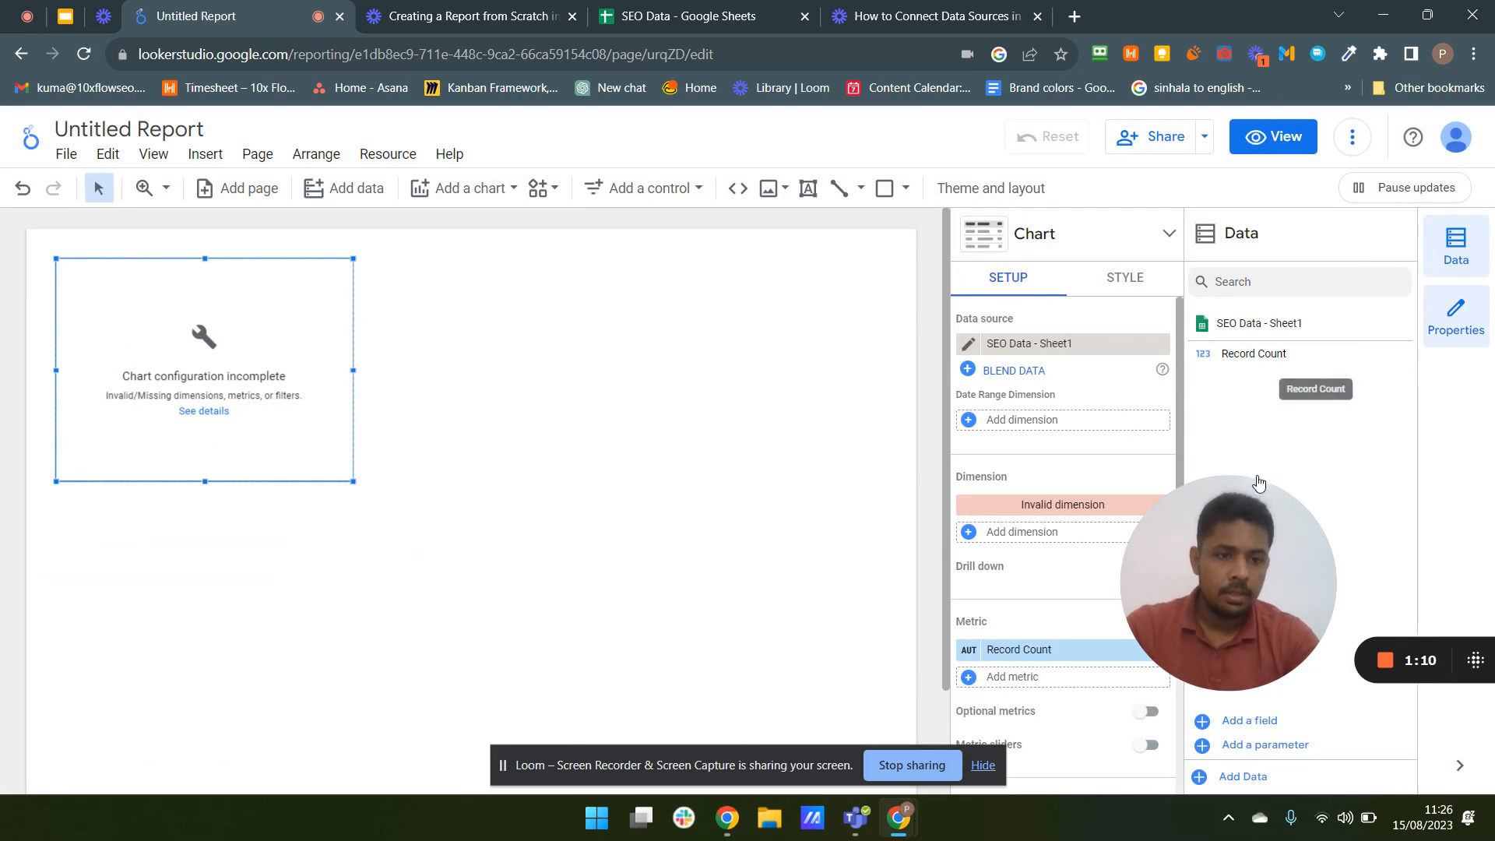
pyautogui.moveTo(1219, 595); pyautogui.dragTo(787, 639)
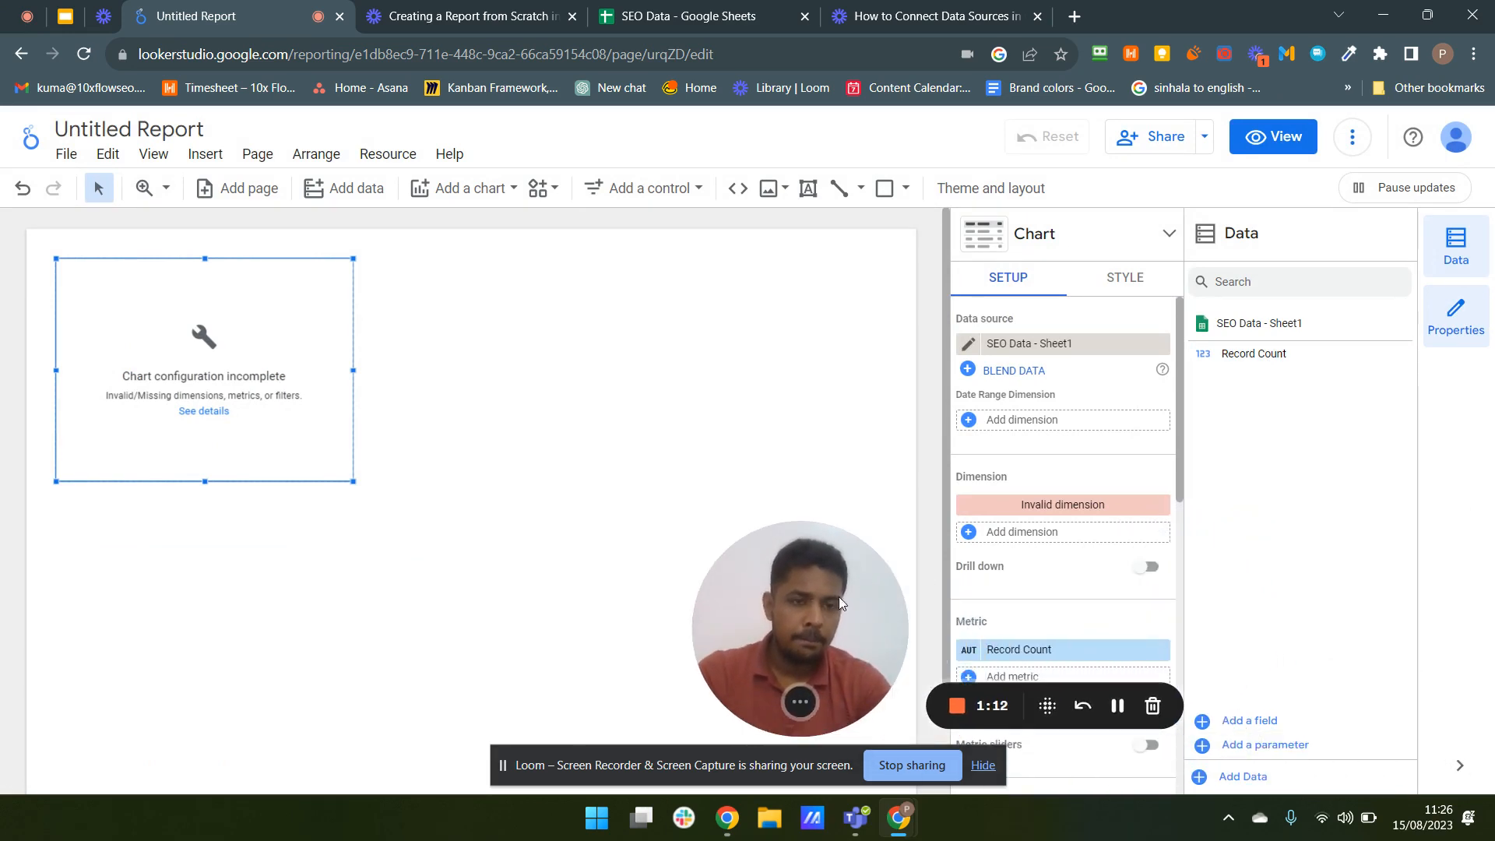
pyautogui.click(804, 327)
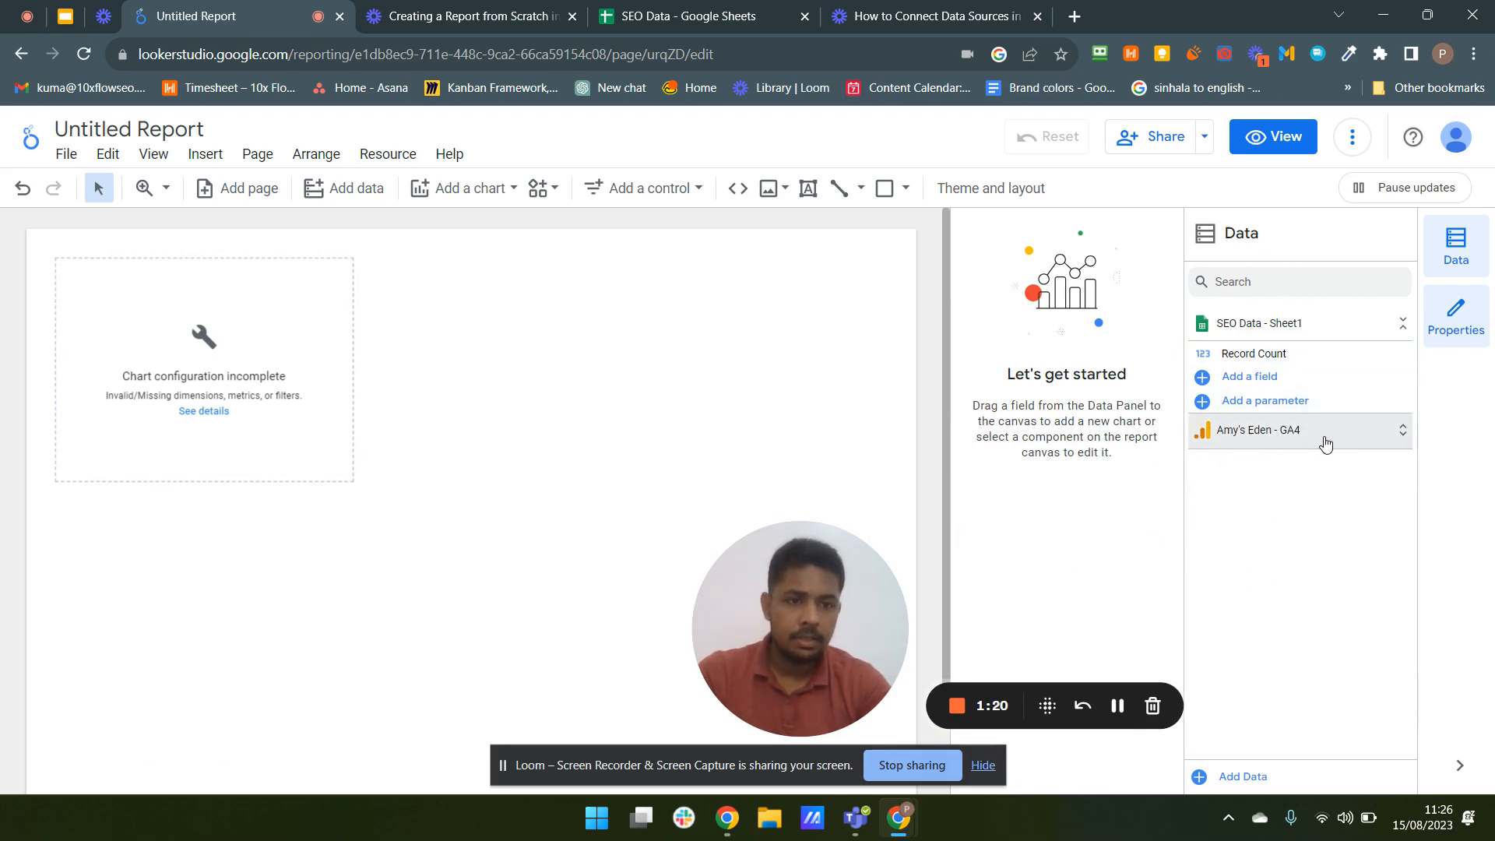
pyautogui.moveTo(804, 691); pyautogui.dragTo(137, 740)
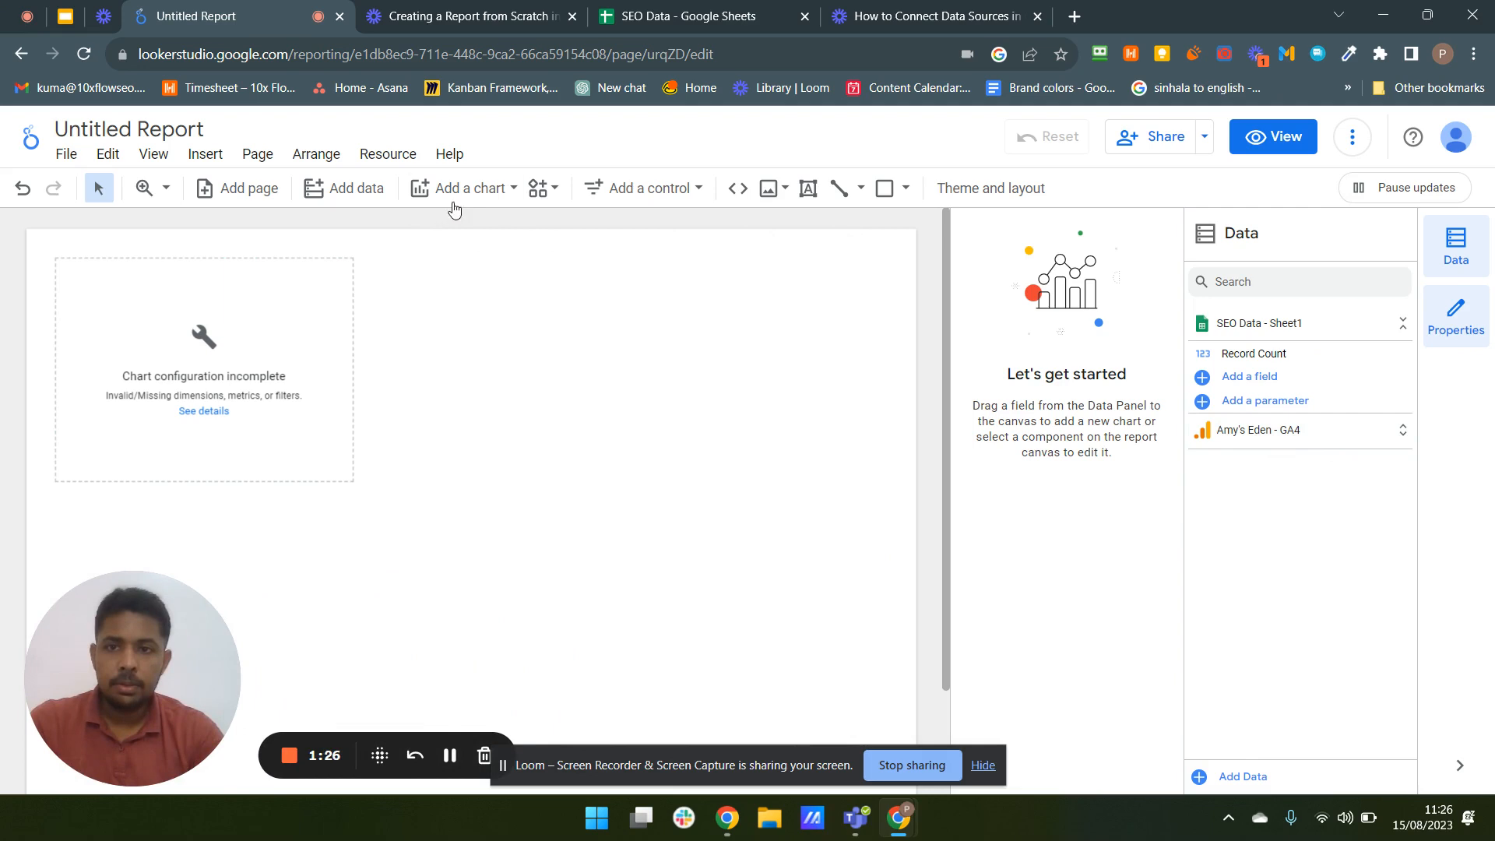
pyautogui.click(348, 196)
pyautogui.scroll(-2, 686, 490)
pyautogui.scroll(-1, 686, 490)
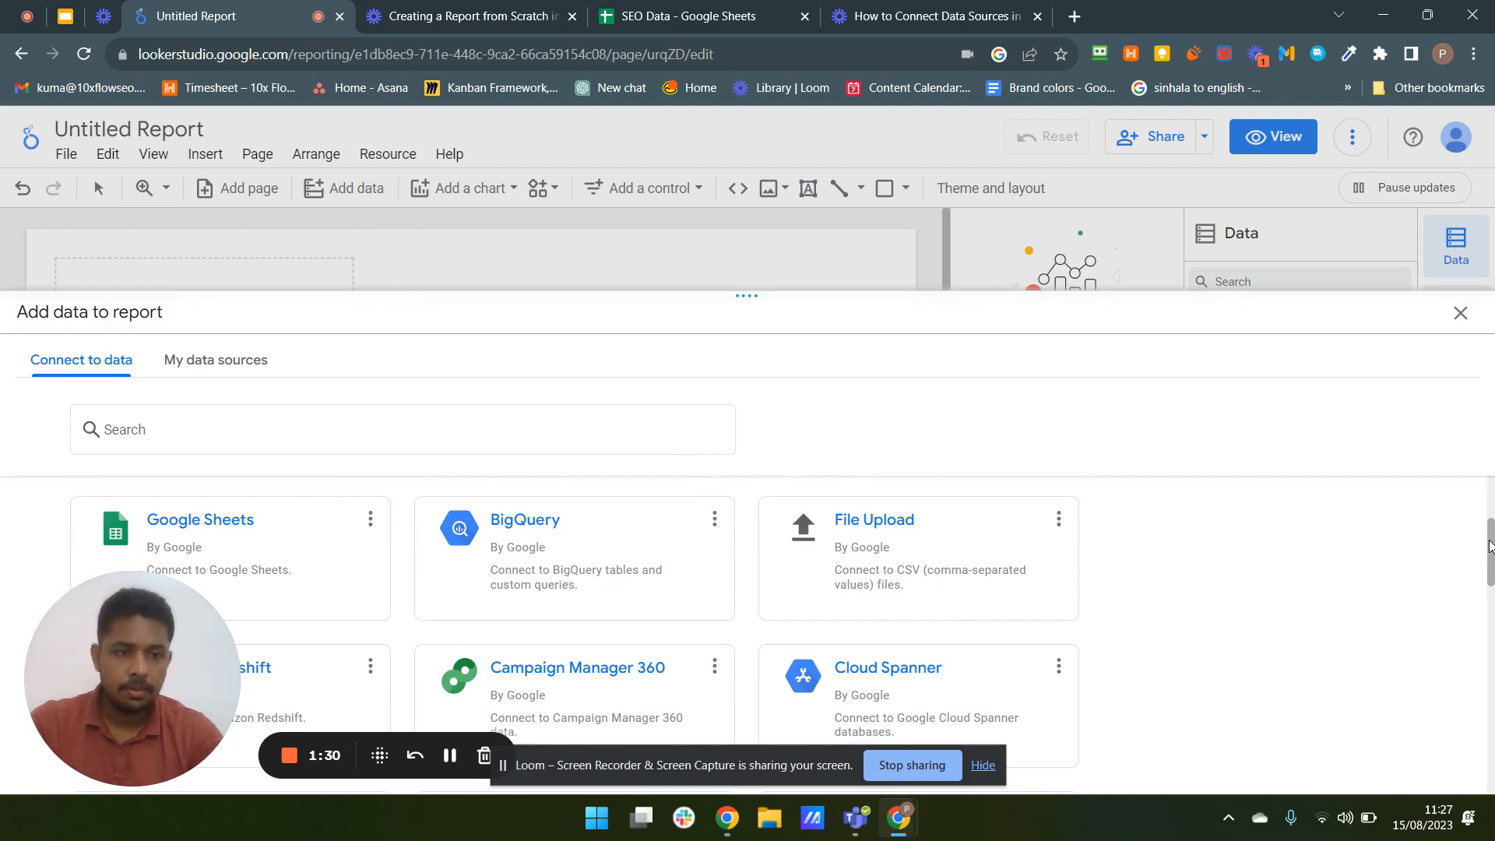
pyautogui.scroll(-10, 1489, 545)
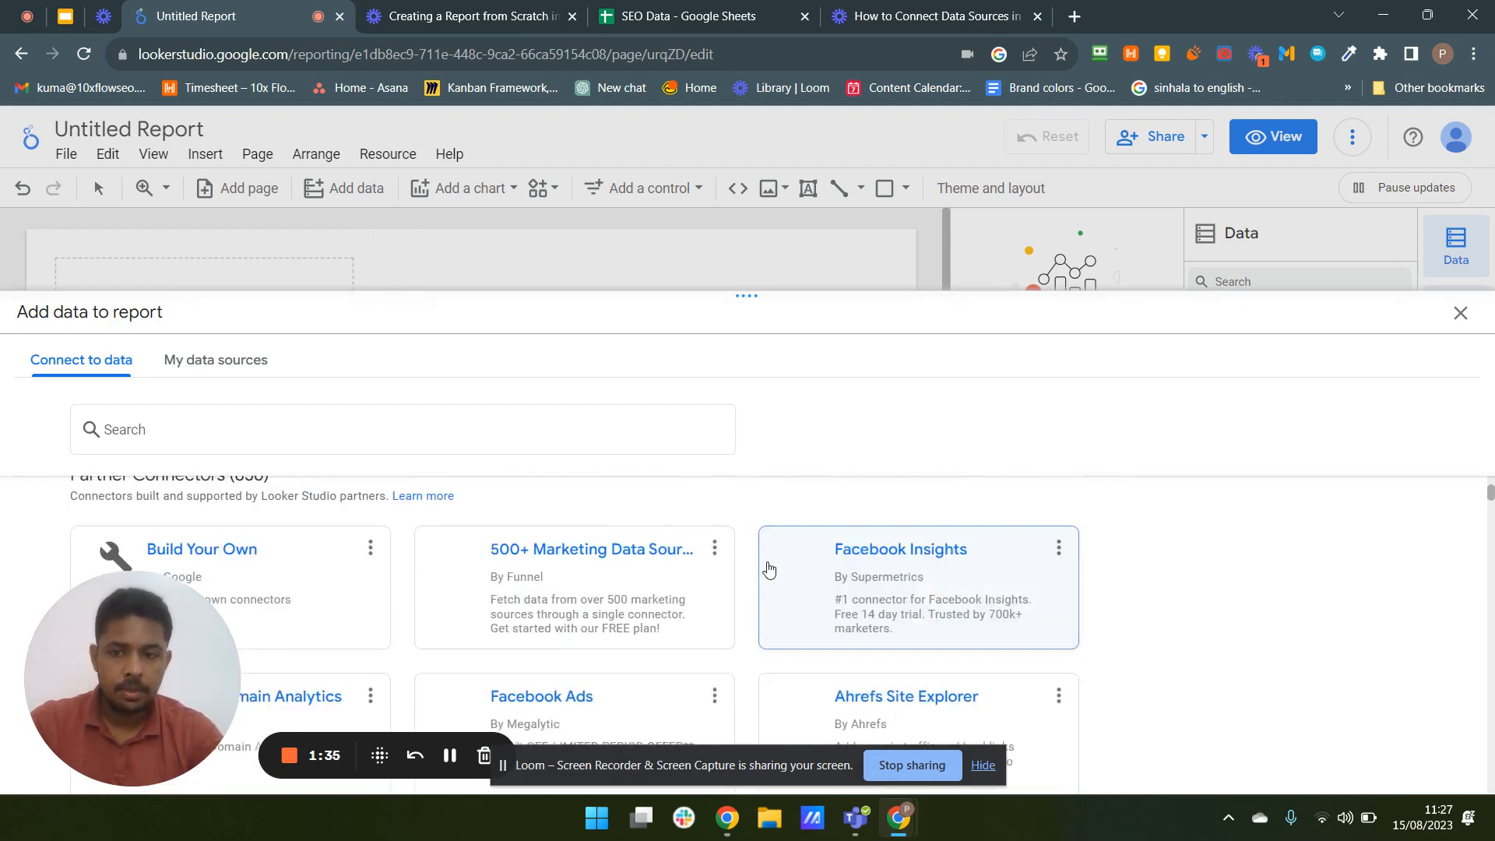
pyautogui.scroll(2, 689, 637)
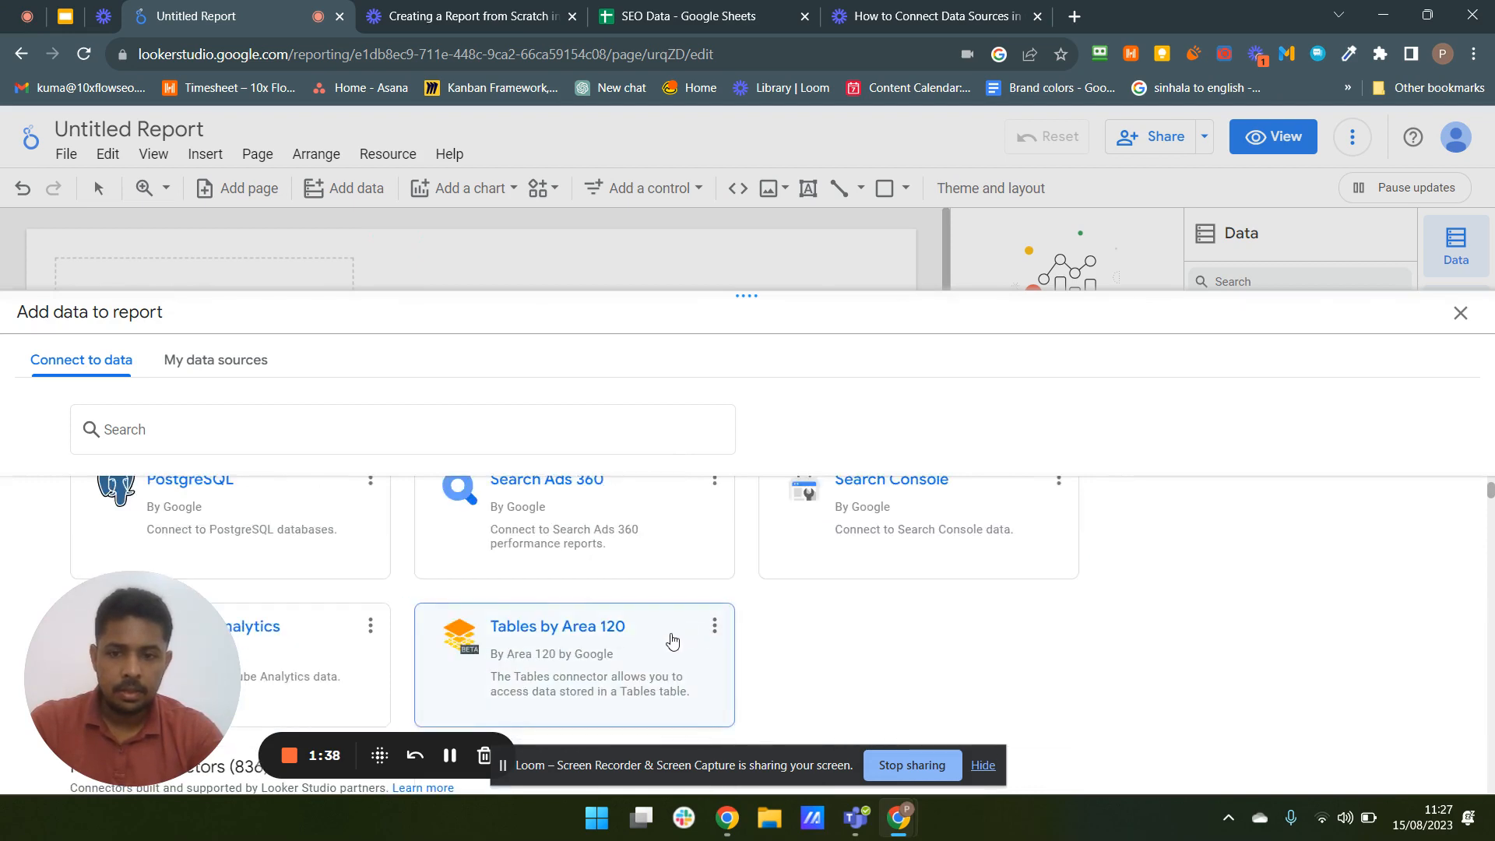
pyautogui.scroll(3, 670, 638)
pyautogui.scroll(-2, 896, 624)
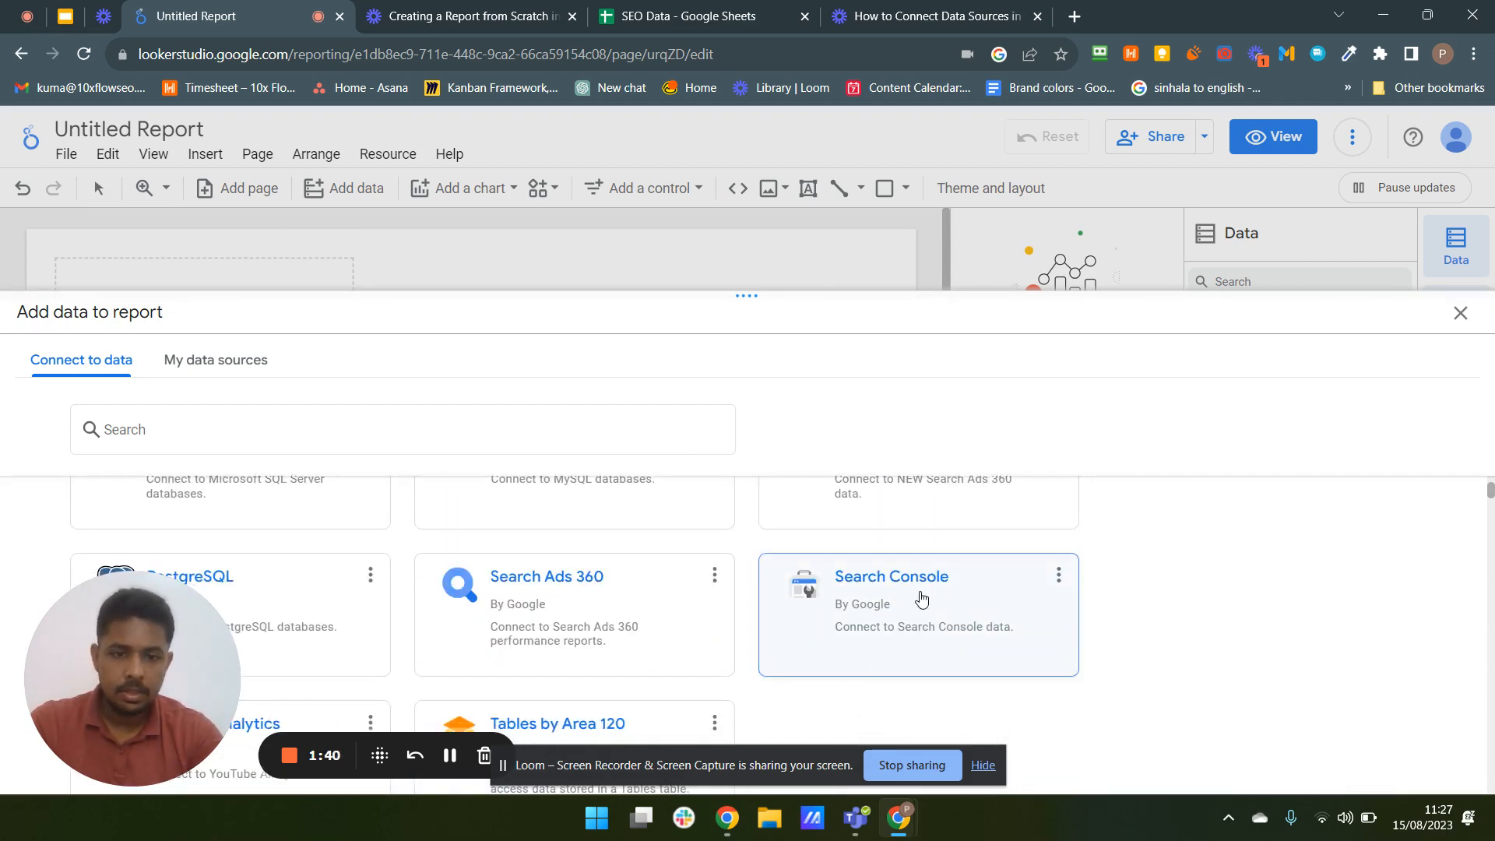
pyautogui.click(905, 603)
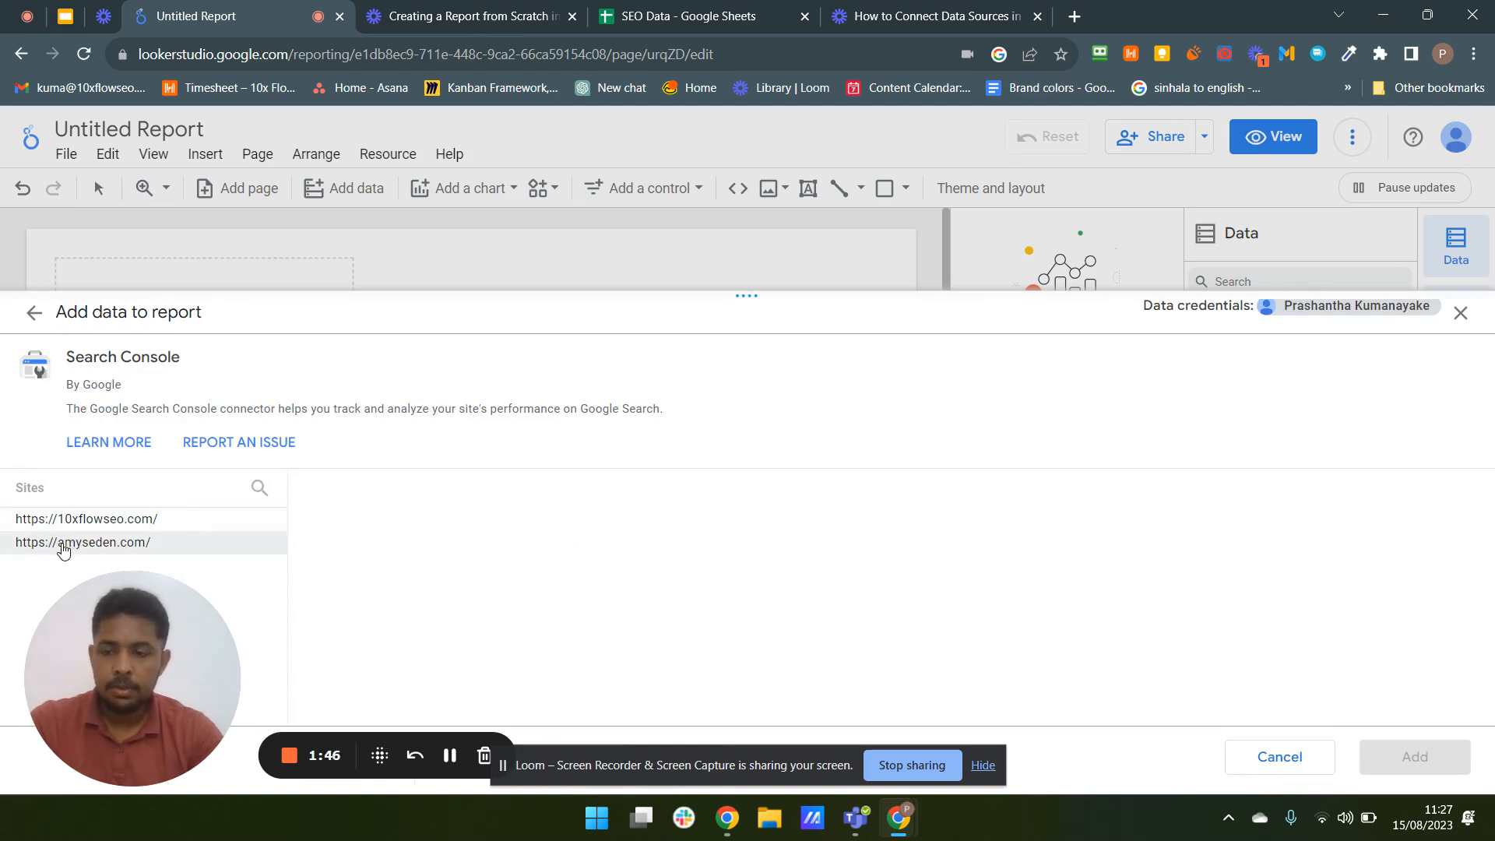
pyautogui.click(60, 545)
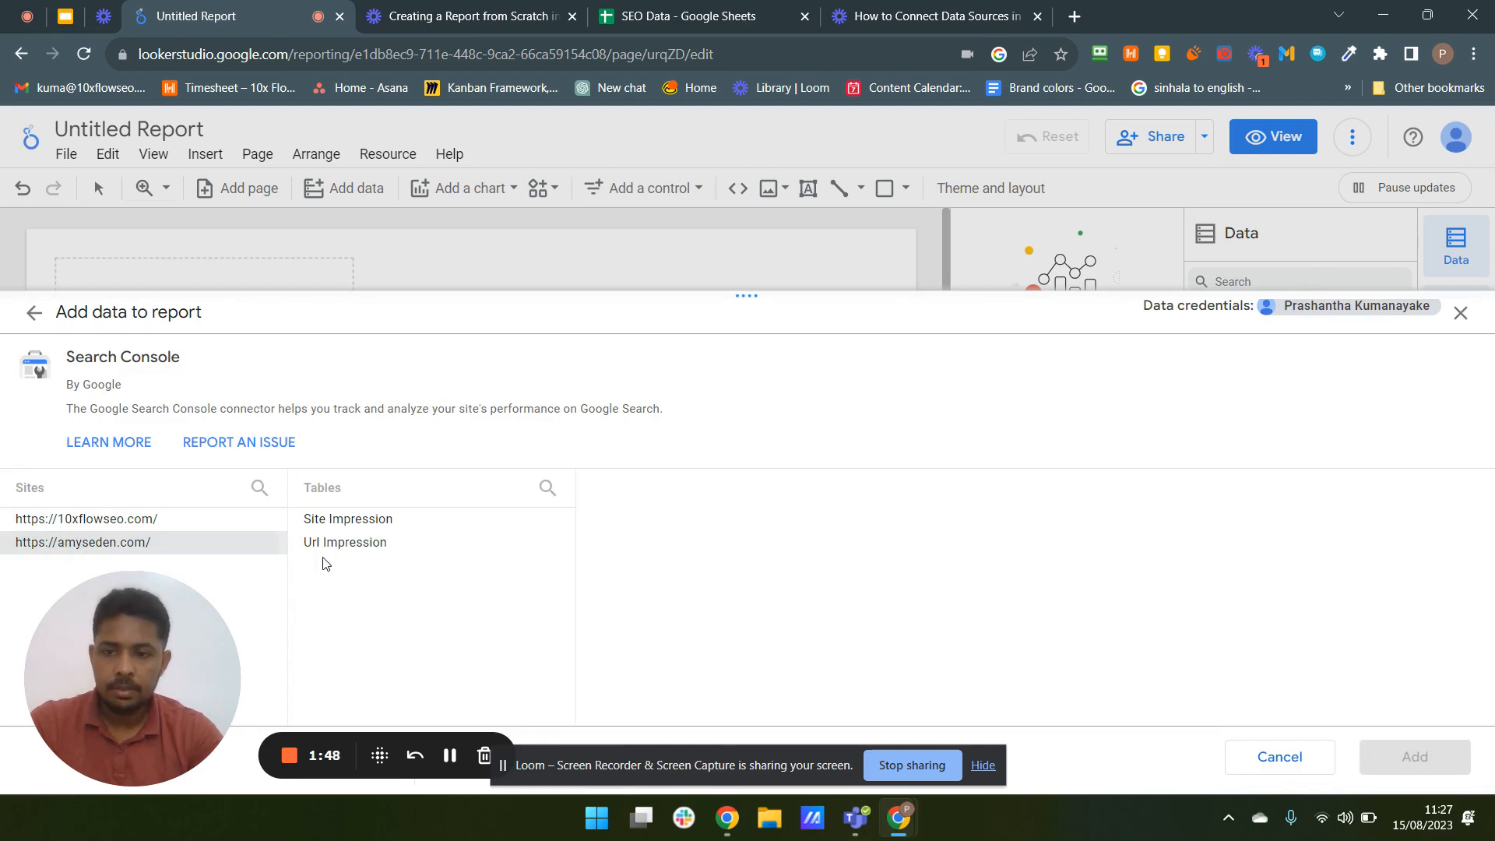
pyautogui.click(352, 522)
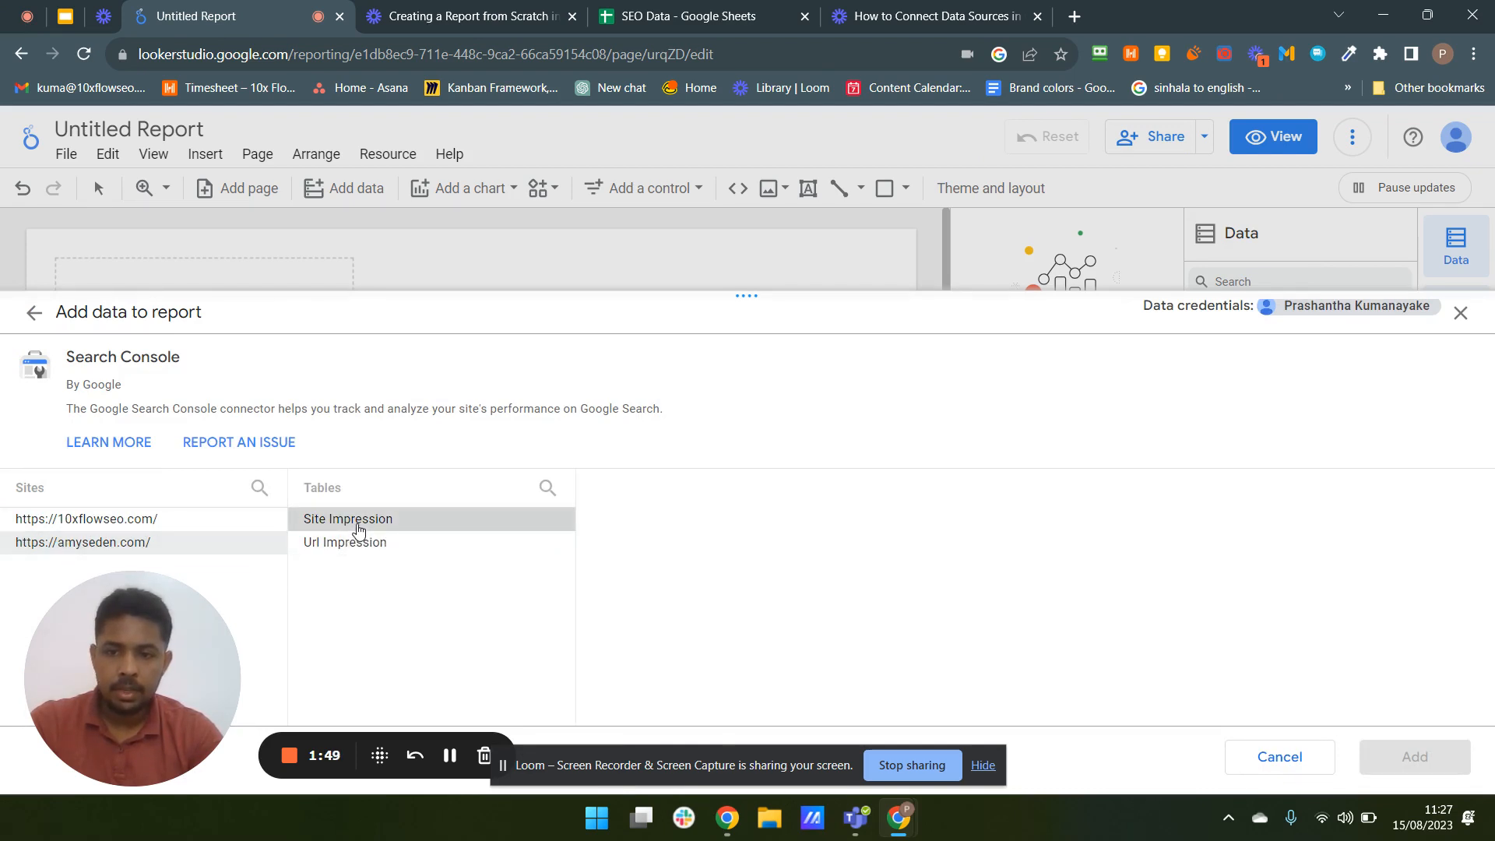
pyautogui.click(616, 521)
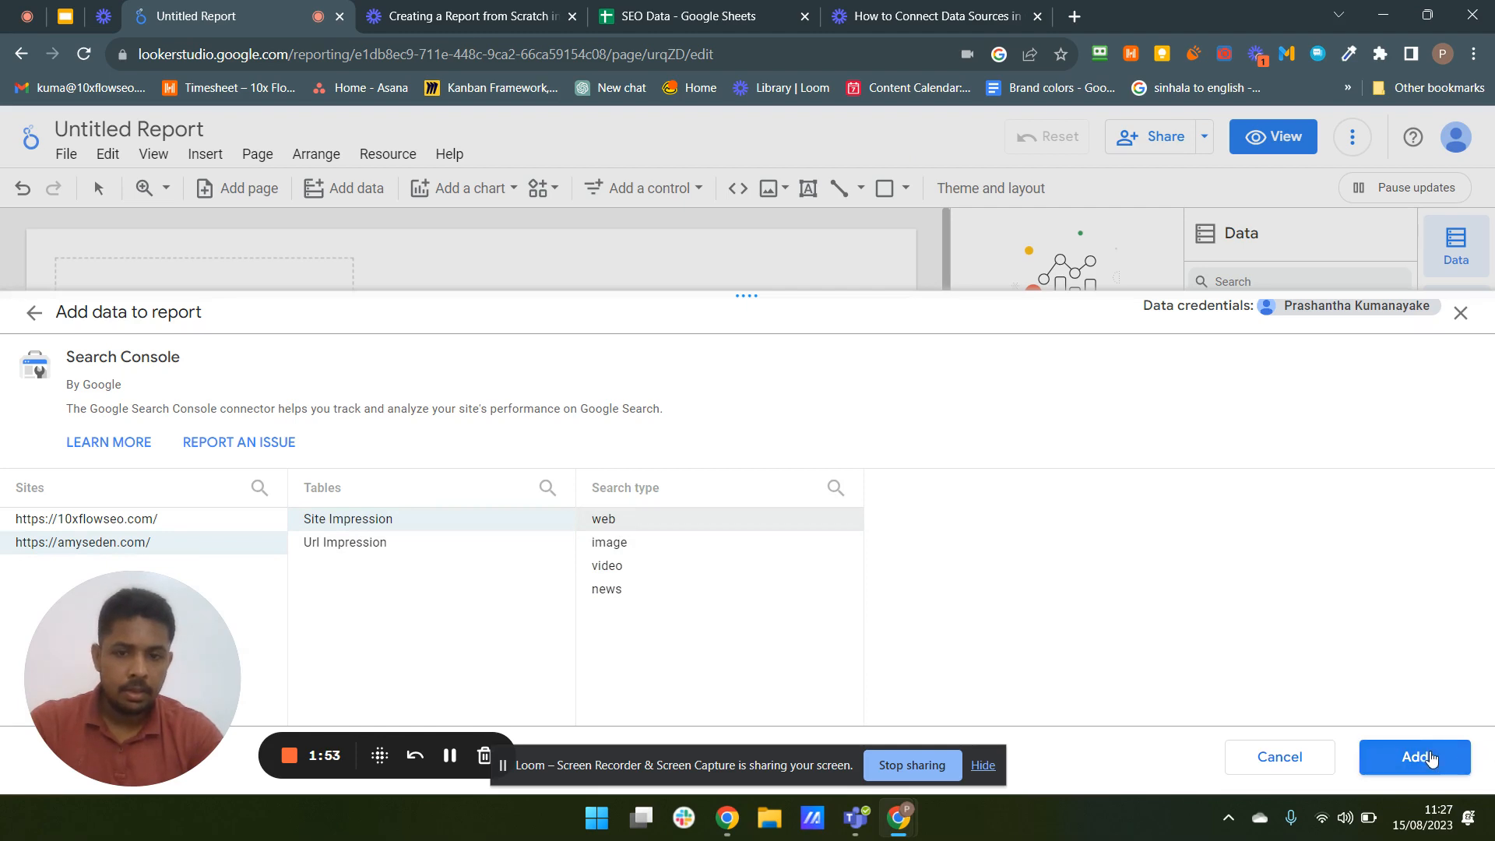
pyautogui.click(1432, 760)
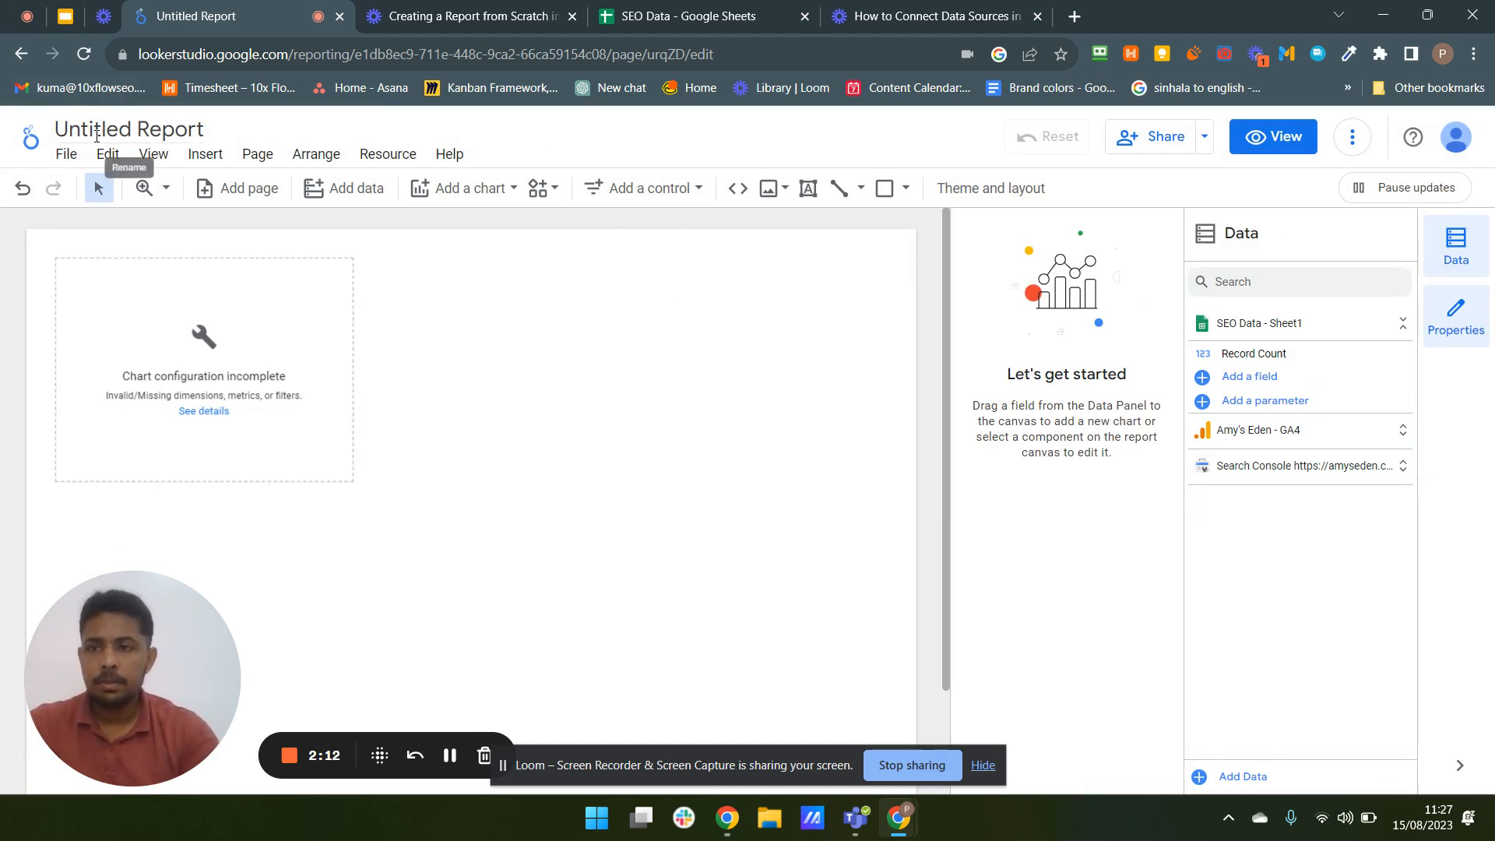
# - Rename the report as My SEO Dashboard
pyautogui.moveTo(59, 129); pyautogui.dragTo(201, 125)
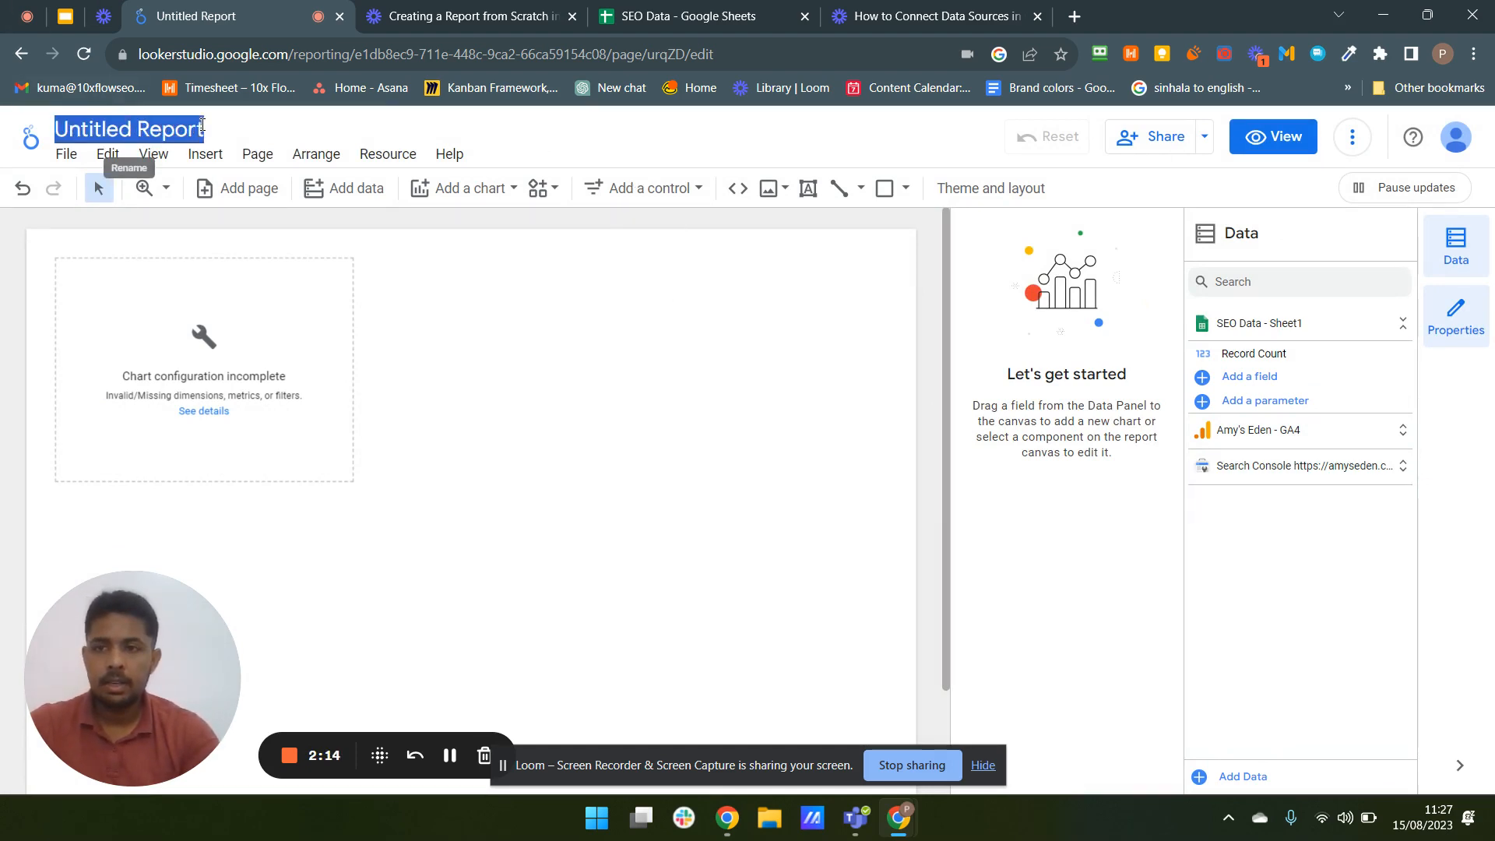
pyautogui.write('SEO')
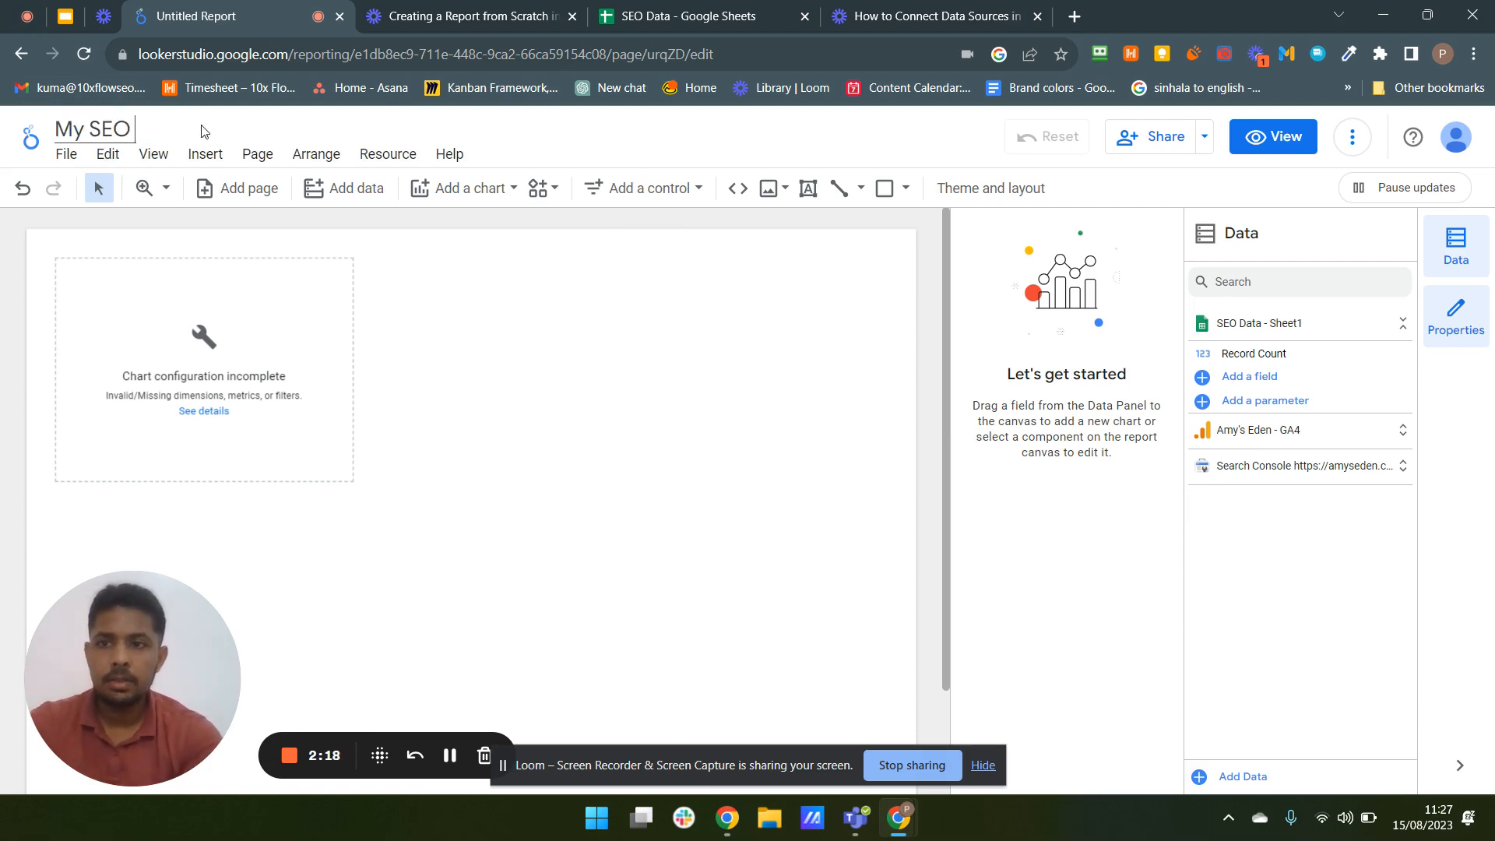
pyautogui.write('y SEO Dashboard')
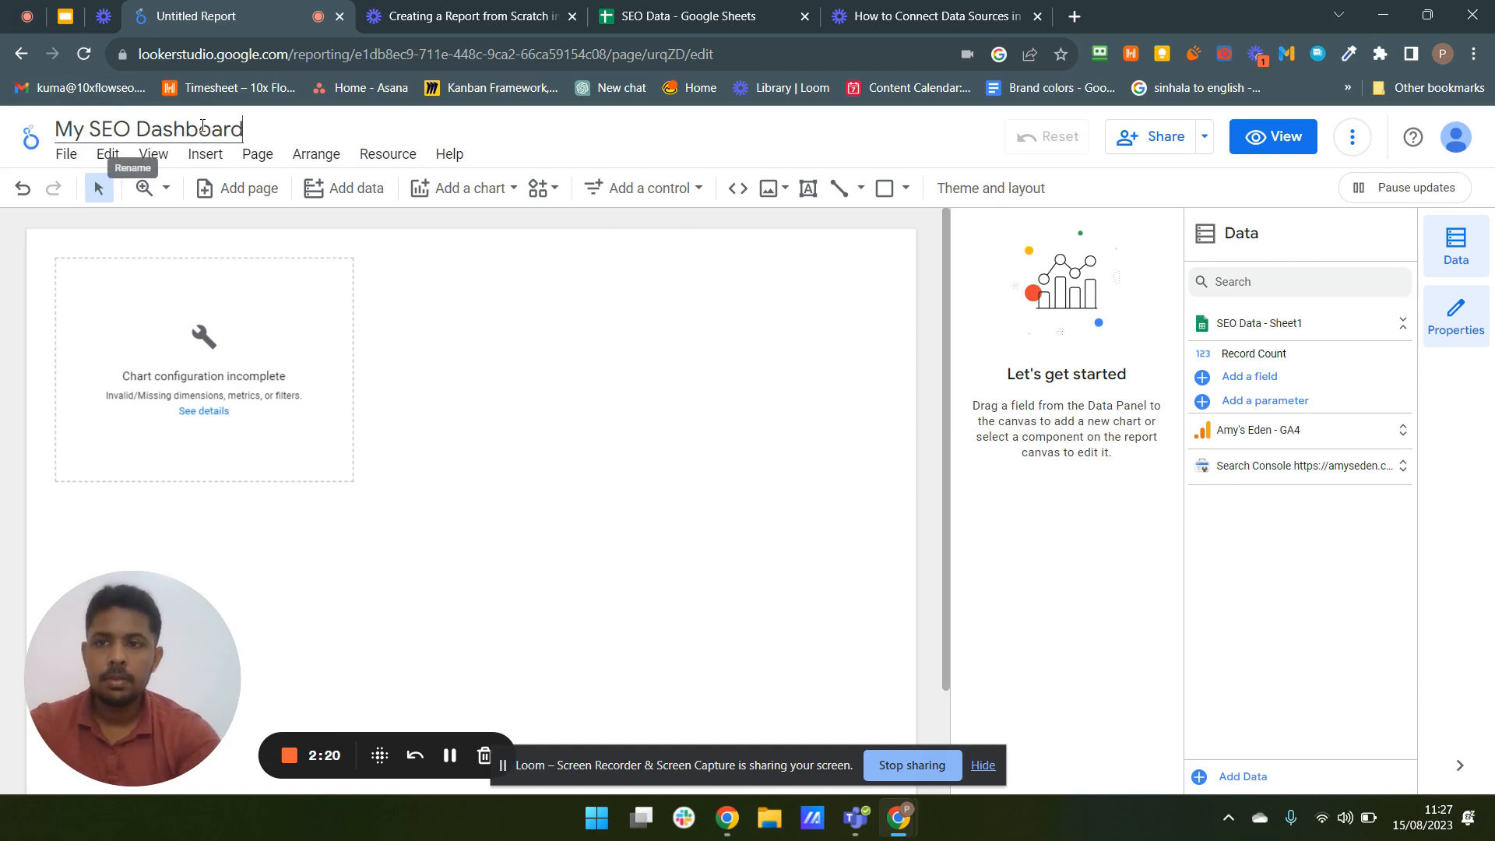